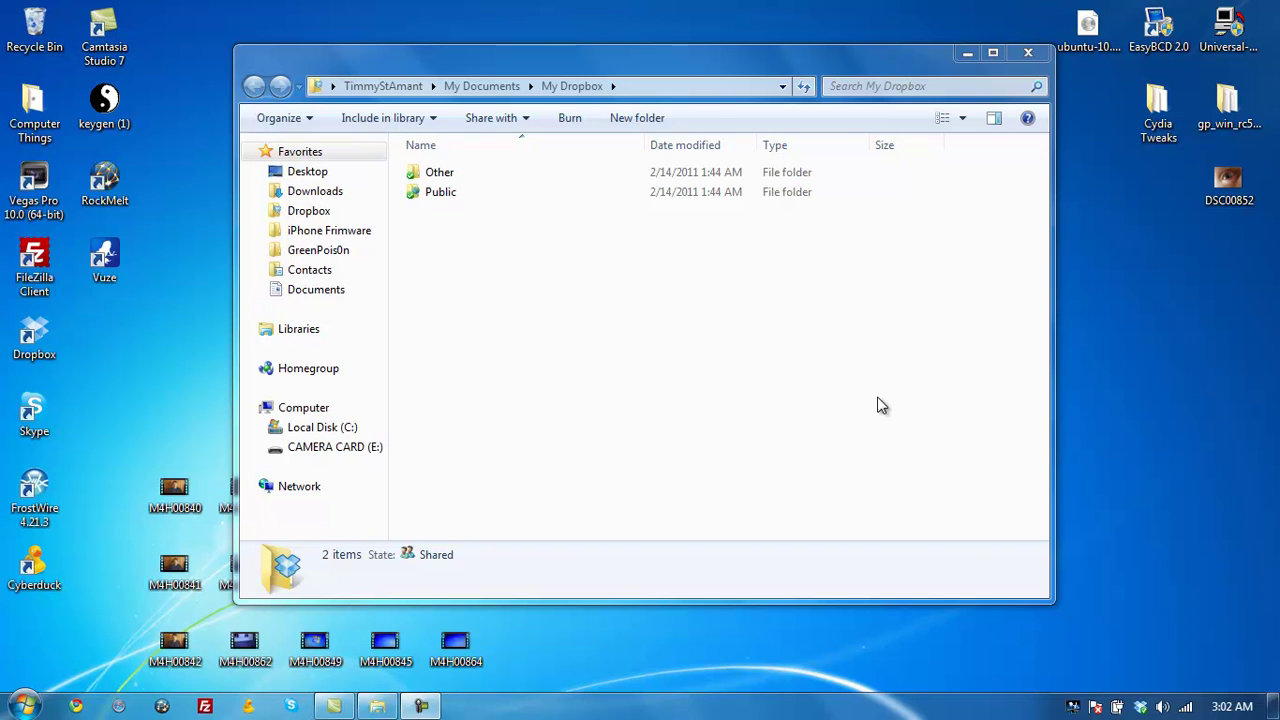
click(1252, 203)
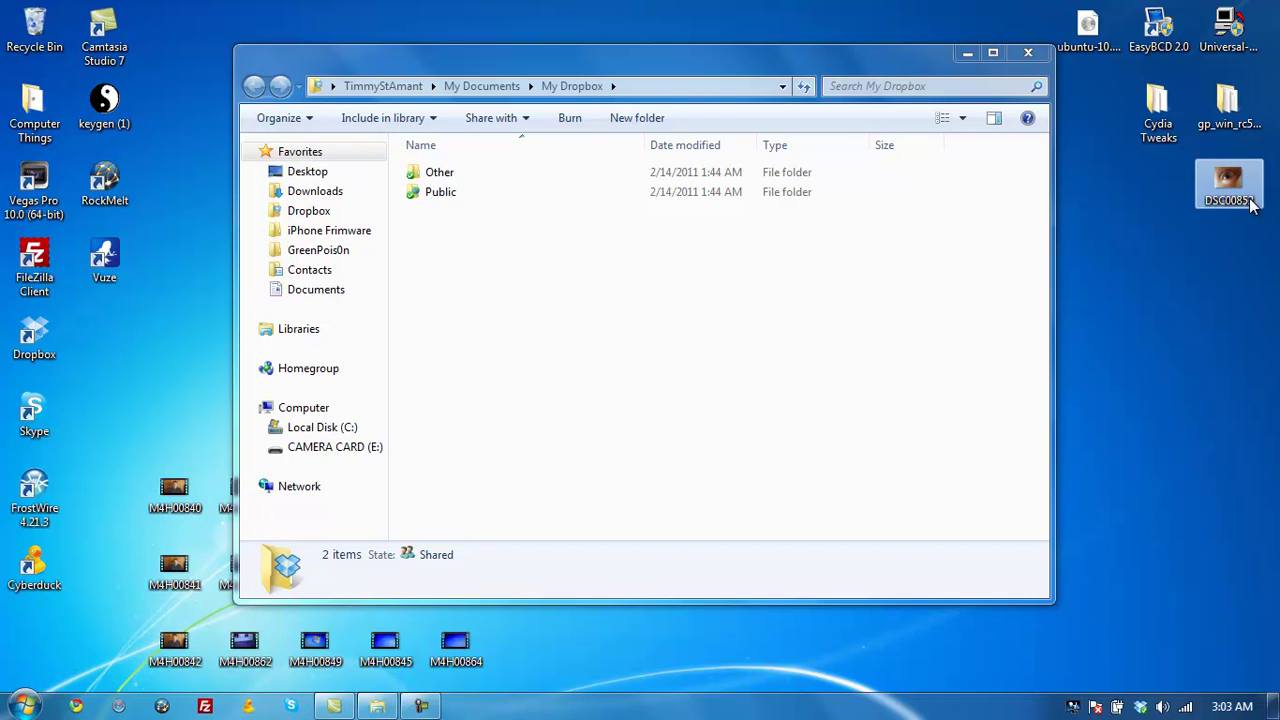
click(1252, 201)
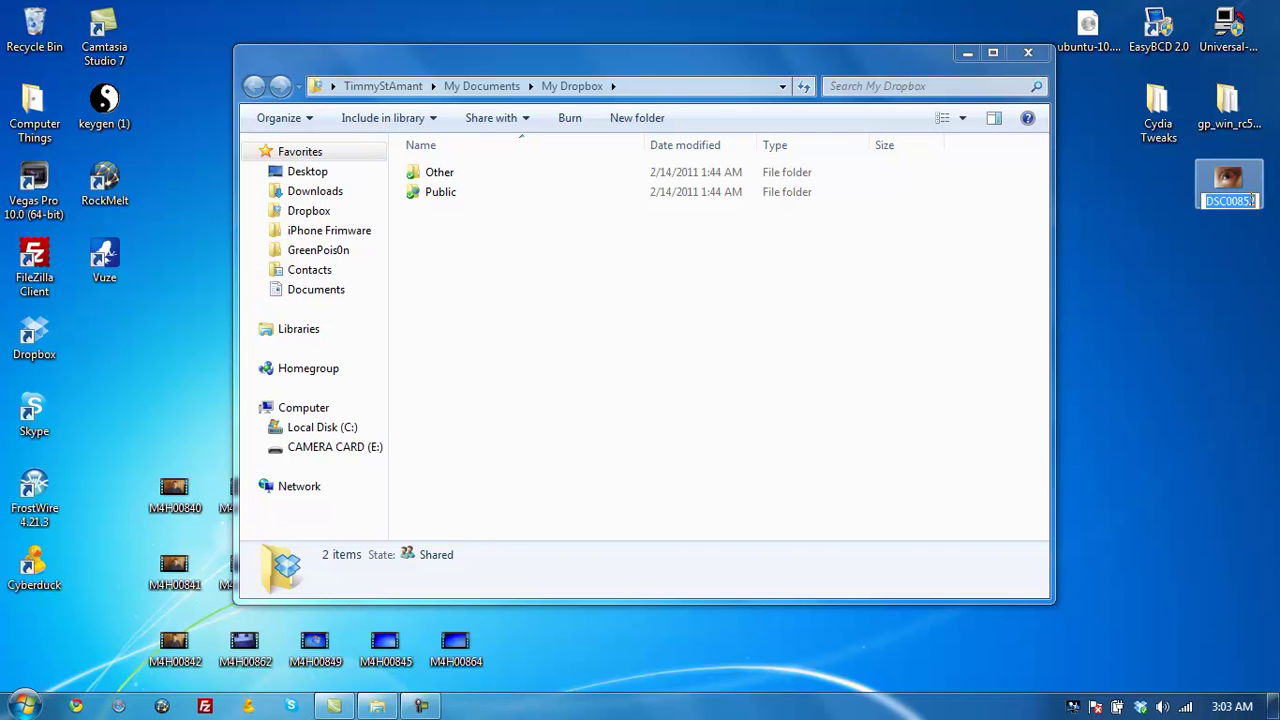
key(Return)
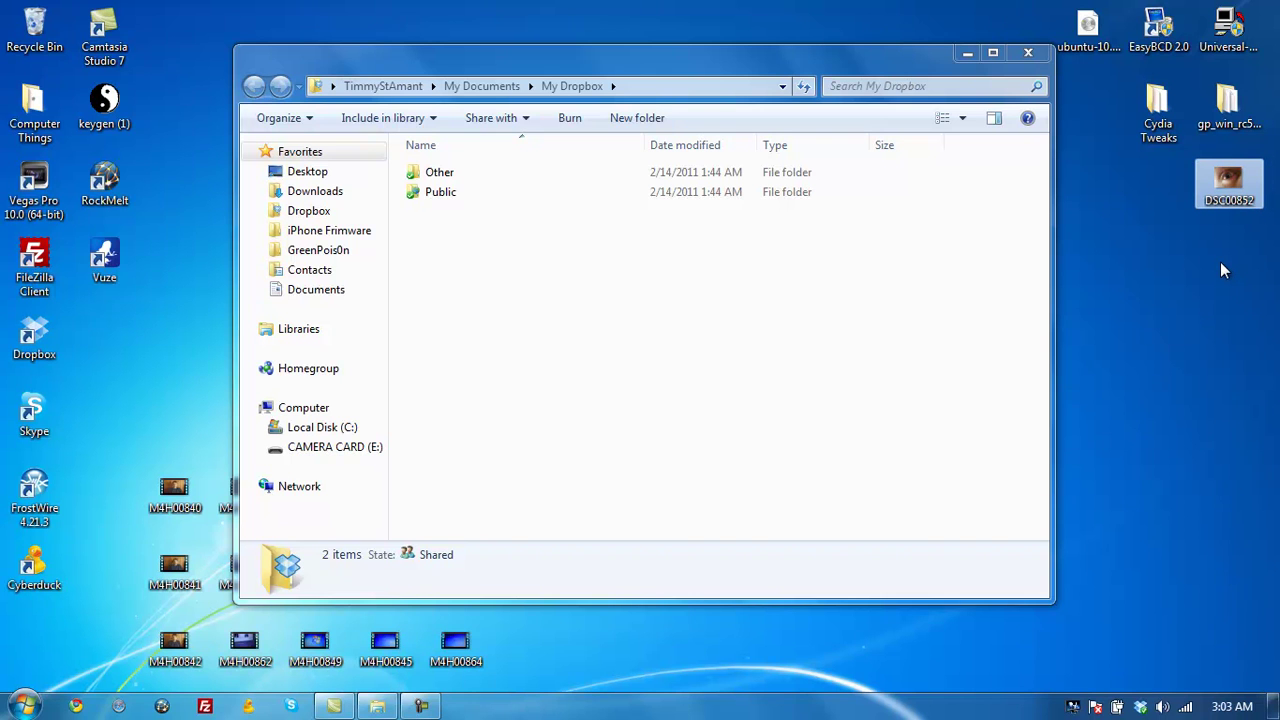
double_click(1225, 180)
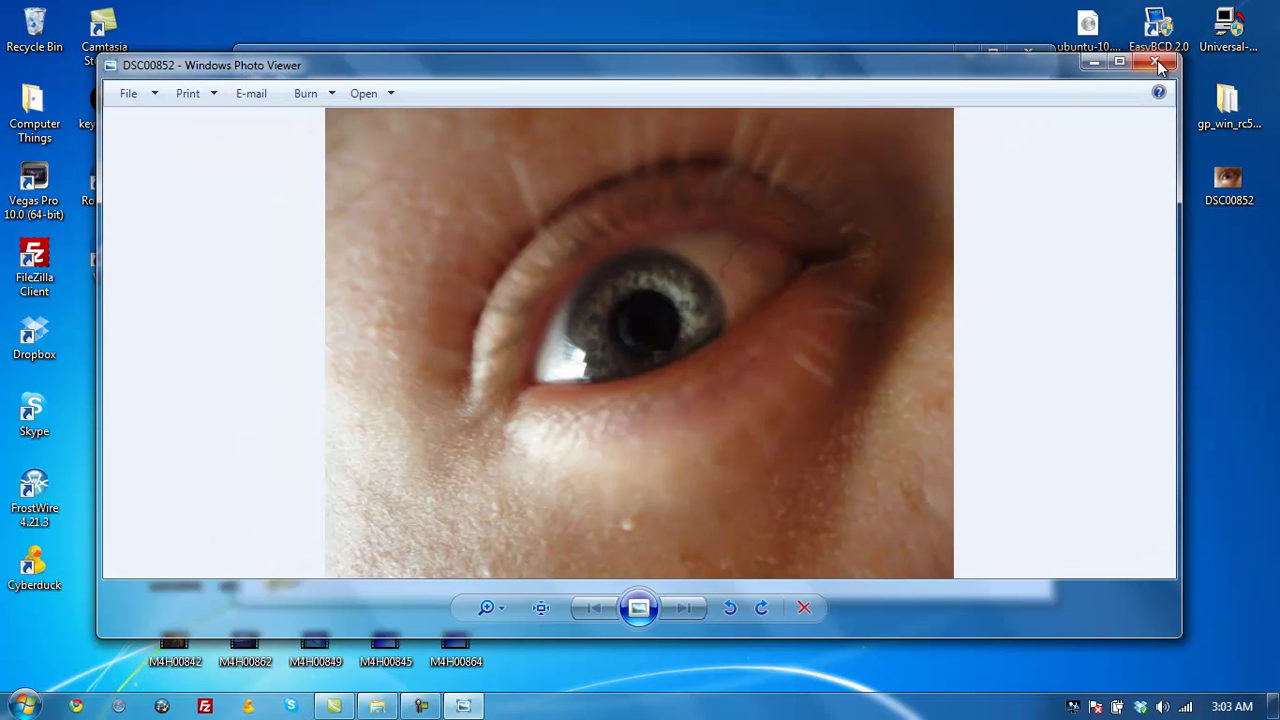
click(1156, 64)
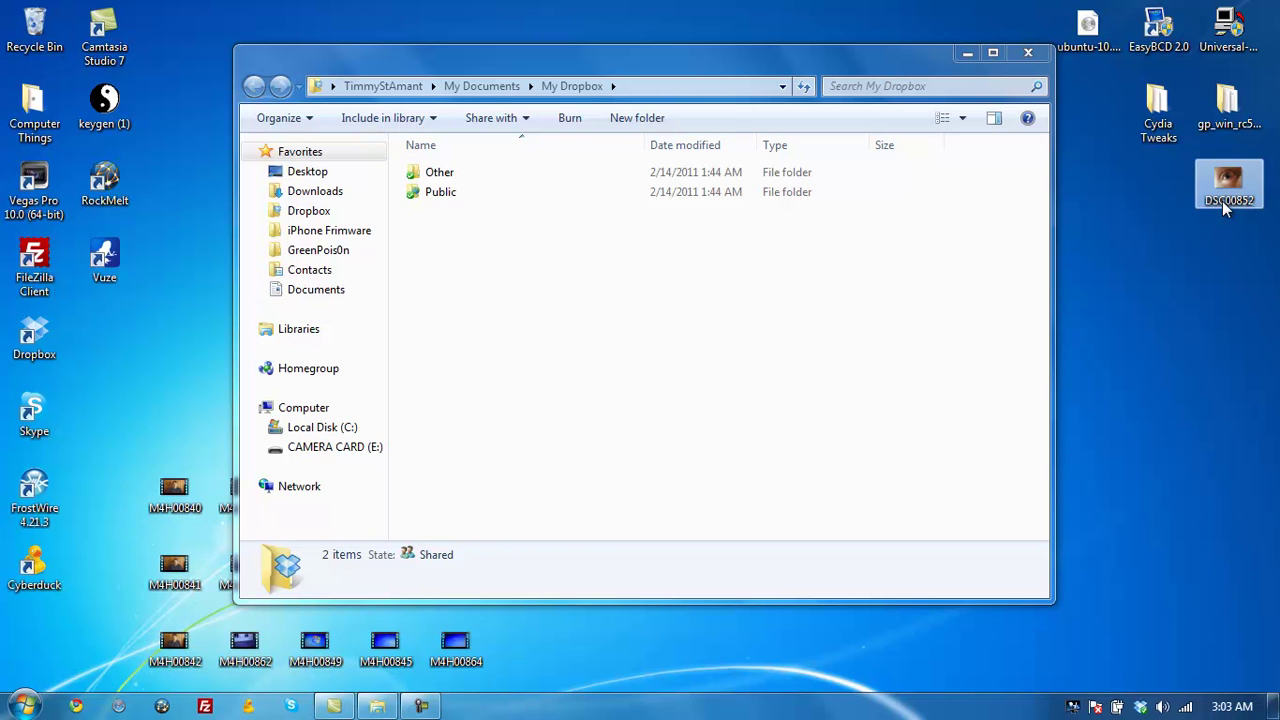
Drop the DSC00852 photo from the desktop into the open My Dropbox window beside Other and Public.
click(1222, 201)
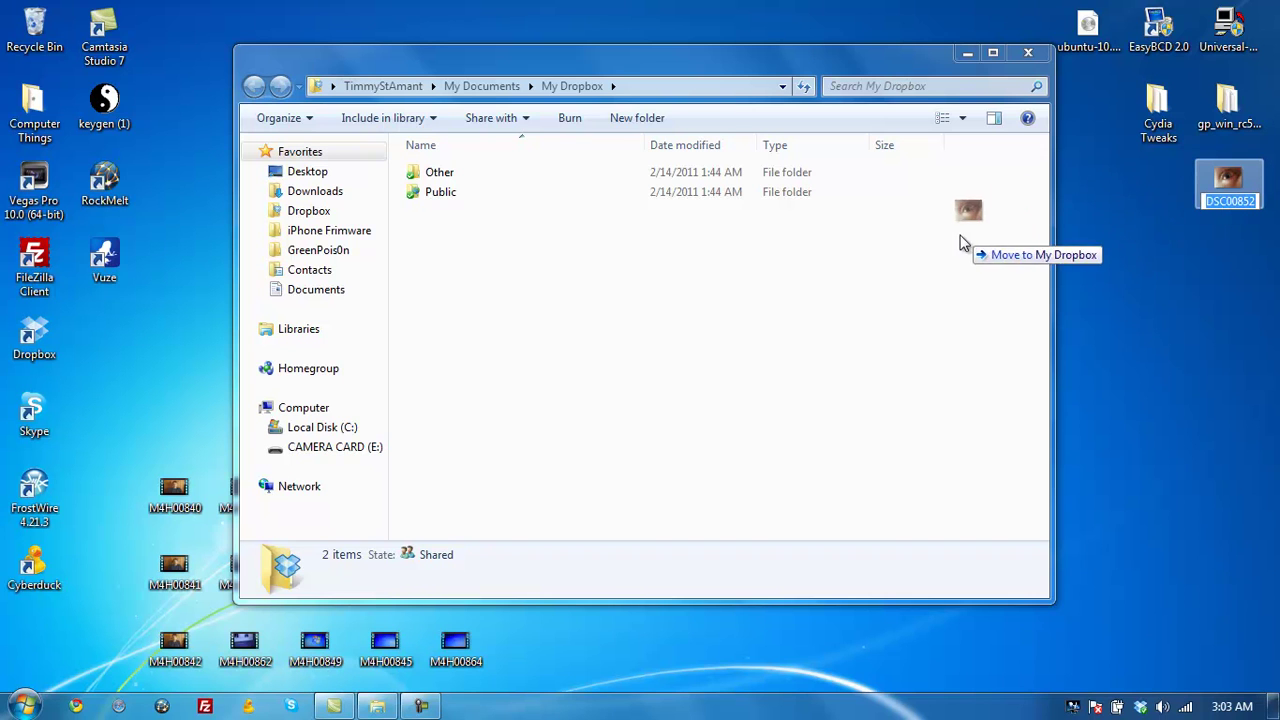
drag(1129, 204, 751, 370)
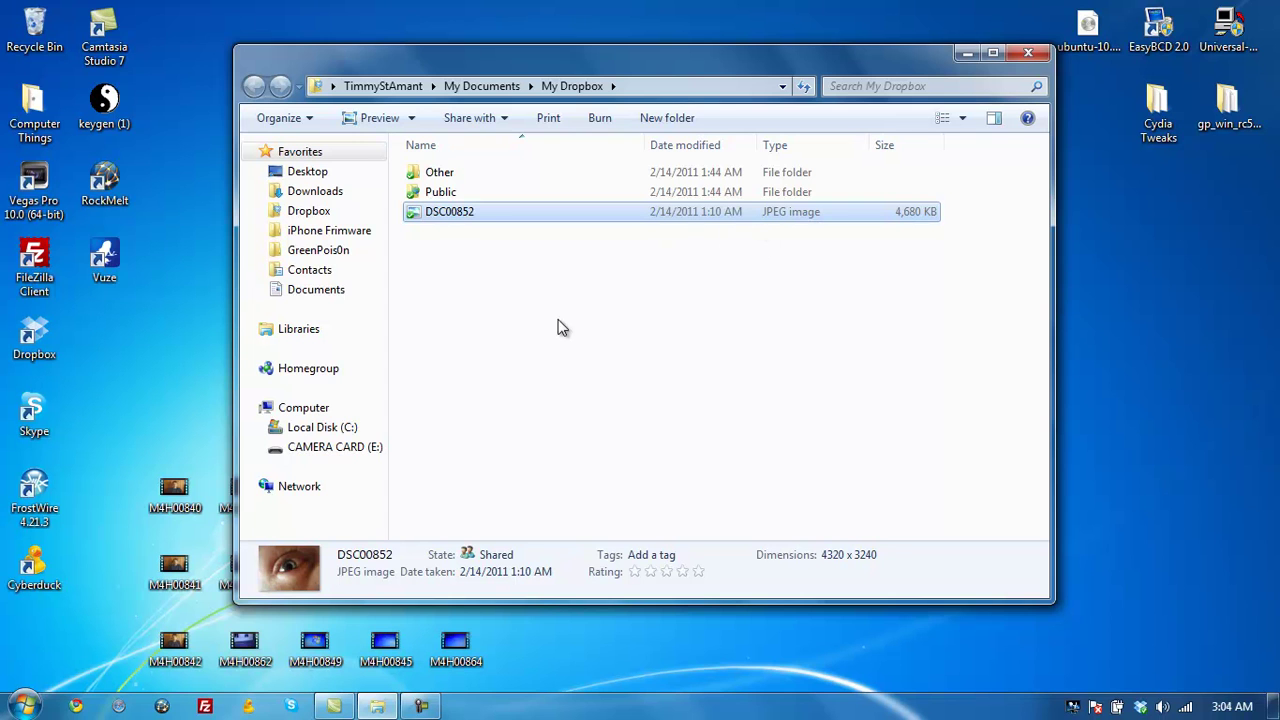
Browse C: > Users > TimmyStAmant > My Documents > My Dropbox and right-click DSC00852 for Dropbox options.
click(303, 408)
double_click(490, 192)
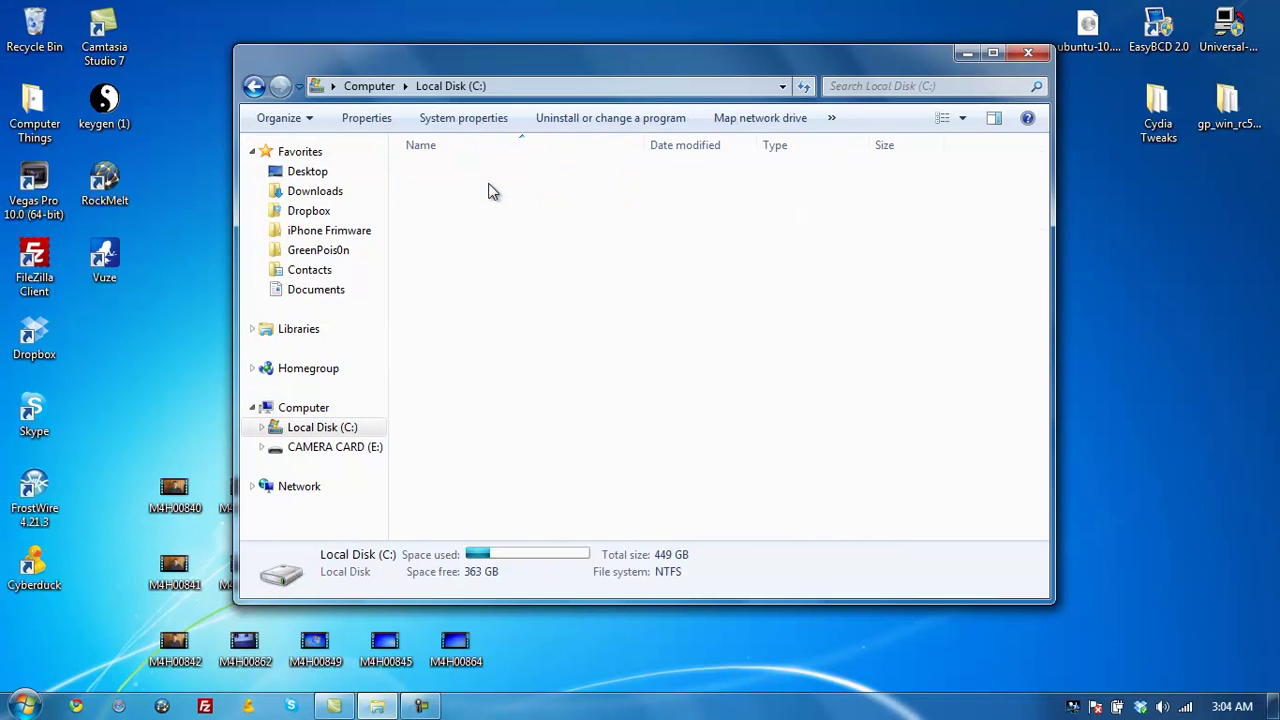
double_click(461, 253)
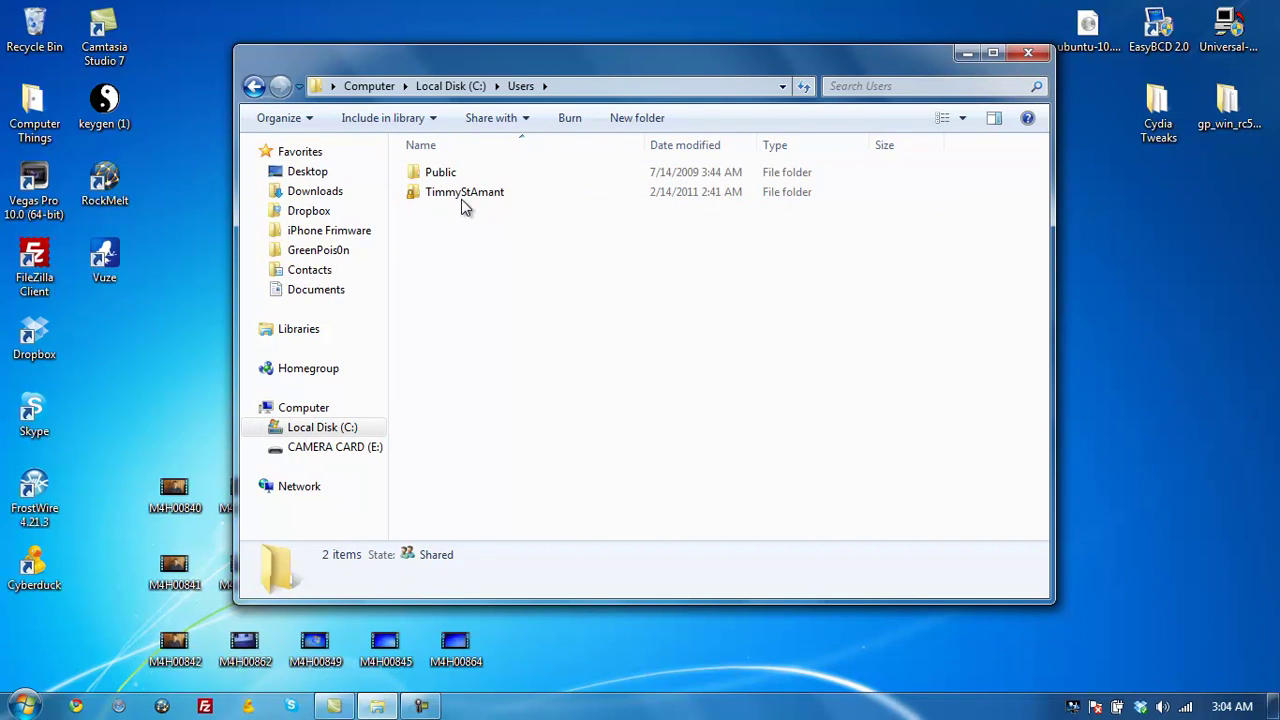
double_click(461, 195)
double_click(466, 278)
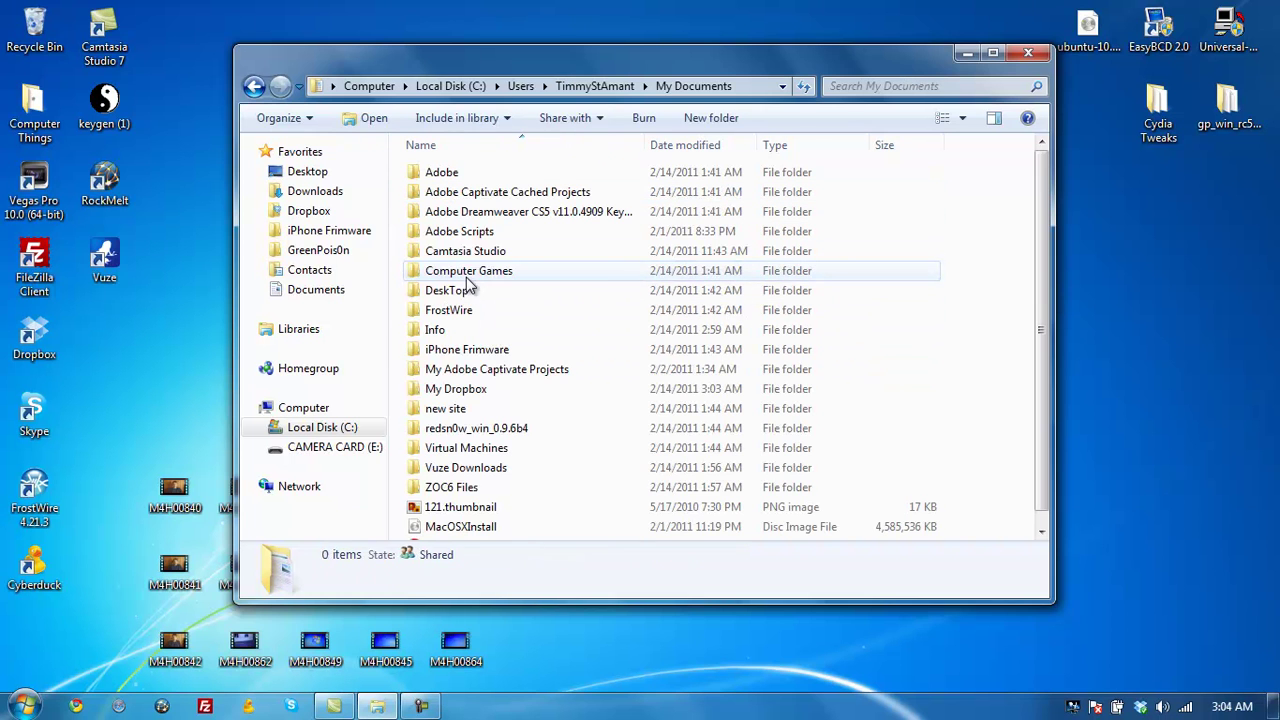
double_click(448, 392)
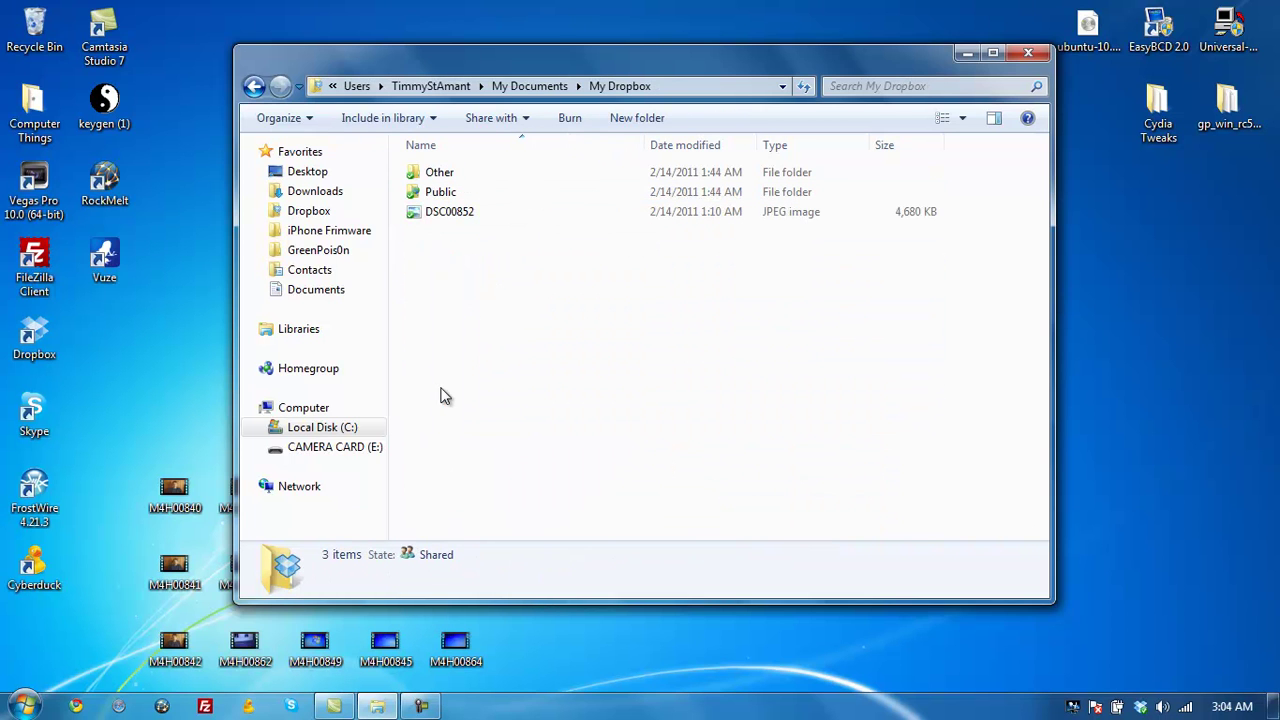
click(445, 218)
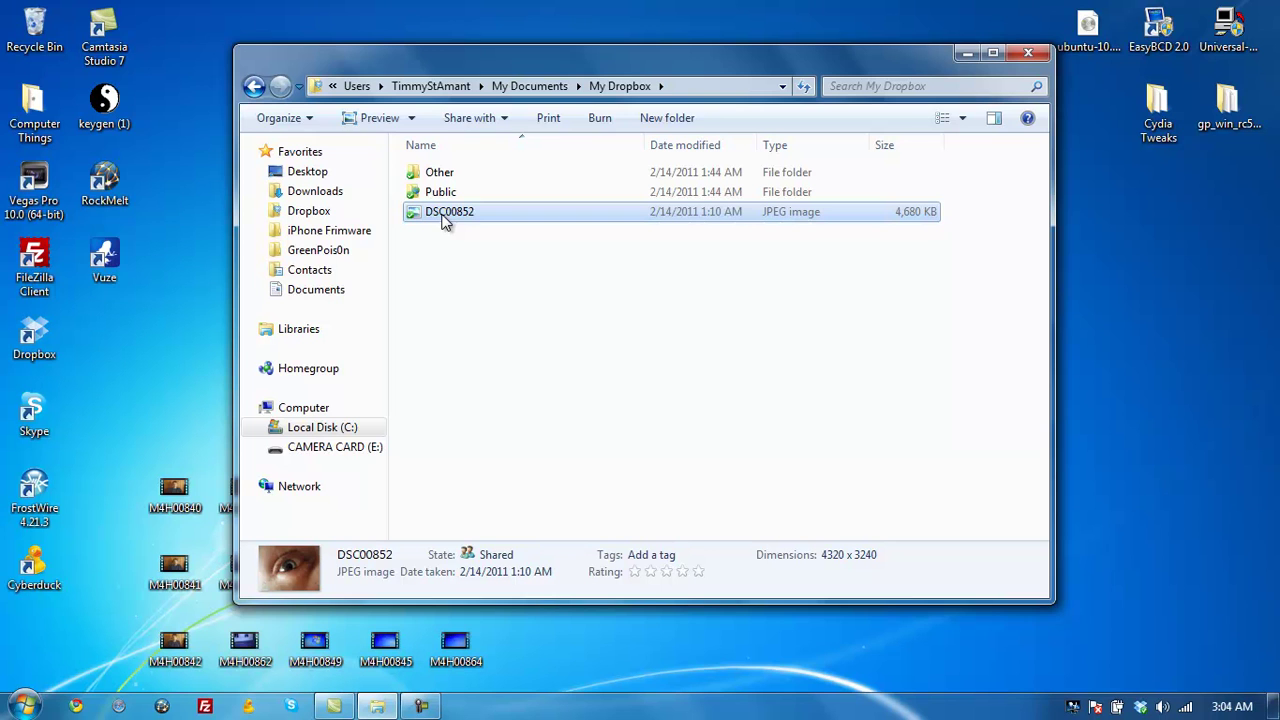
right_click(445, 220)
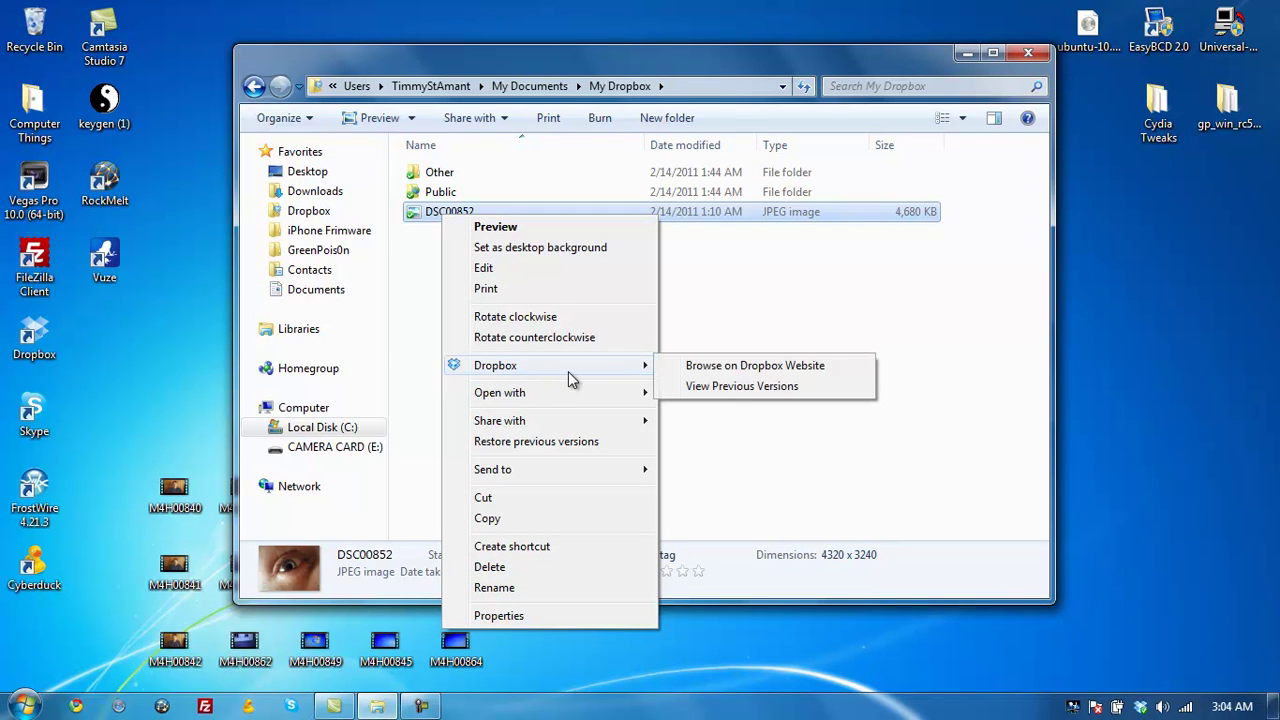
mouse_move(548, 365)
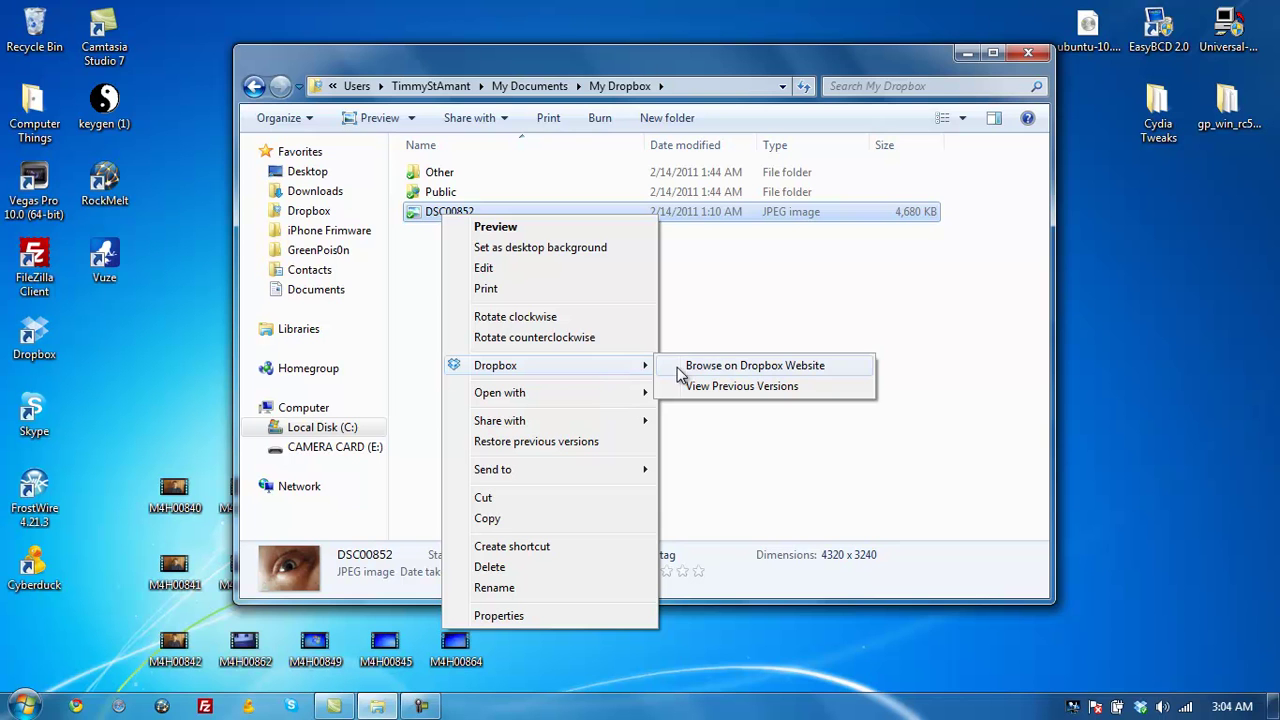
Browse to the photo on the Dropbox website in Chrome and download DSC00852.JPG.
click(710, 366)
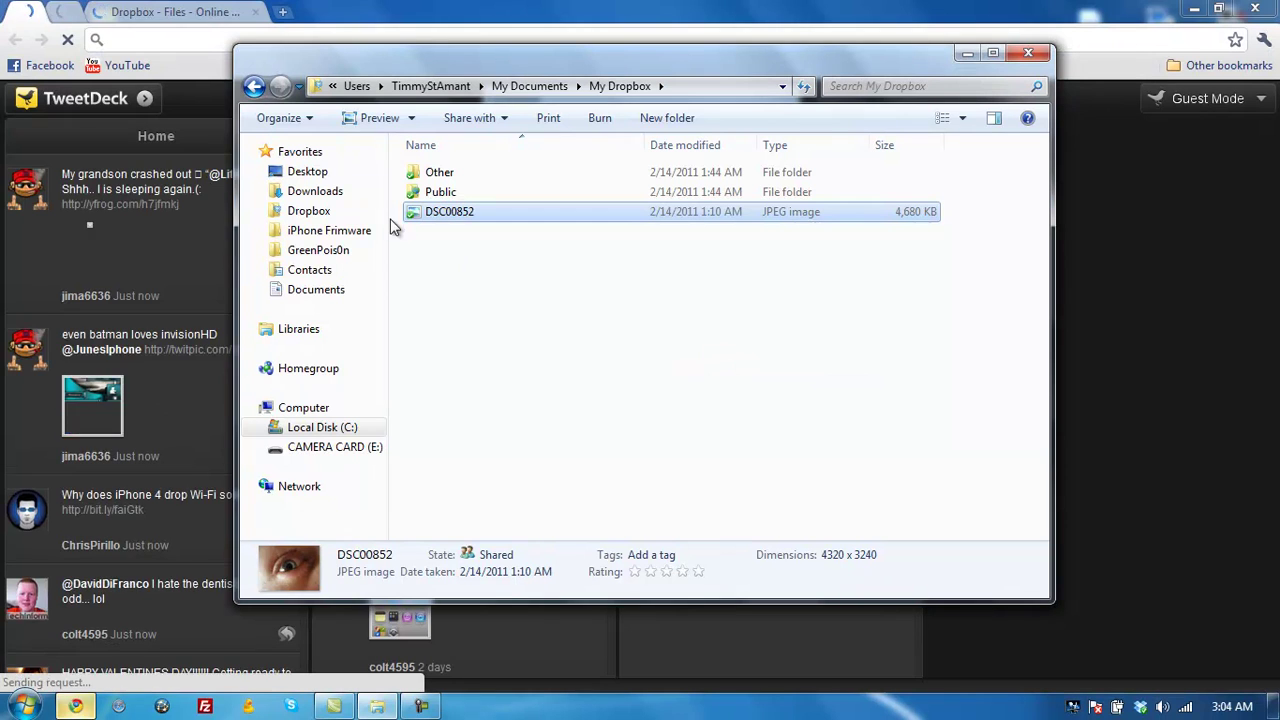
click(203, 8)
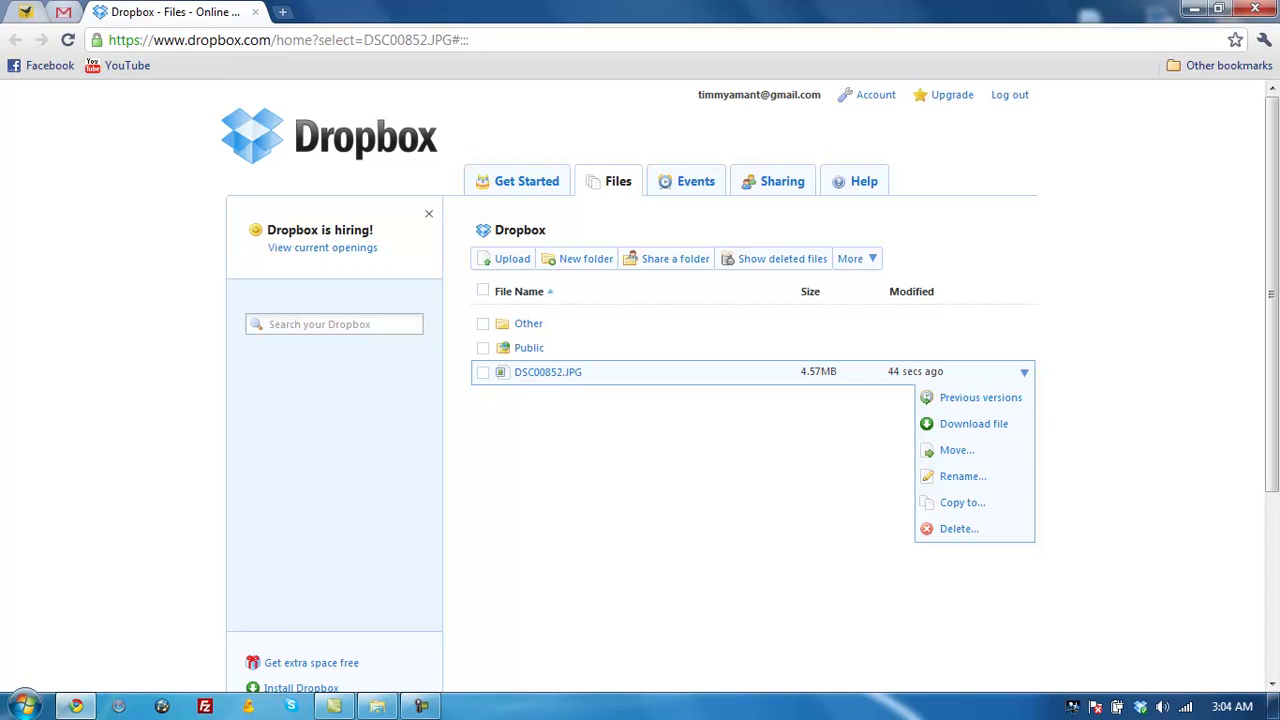
click(967, 432)
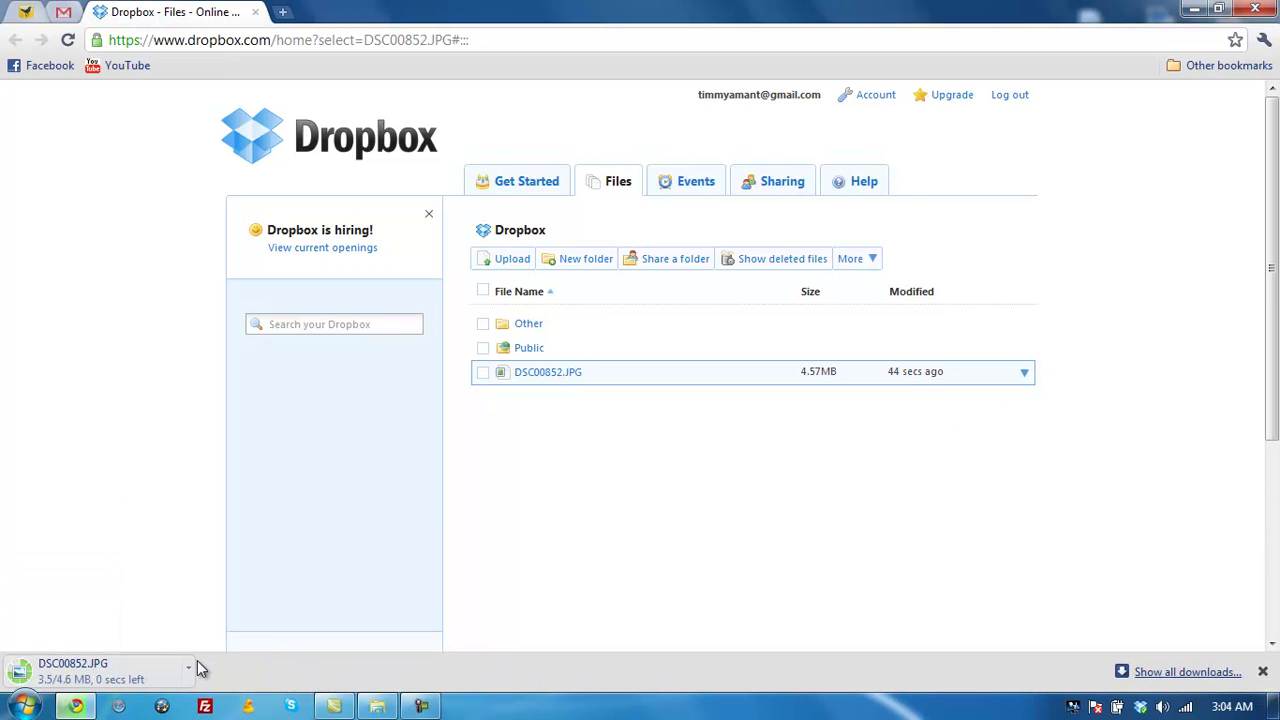
click(189, 669)
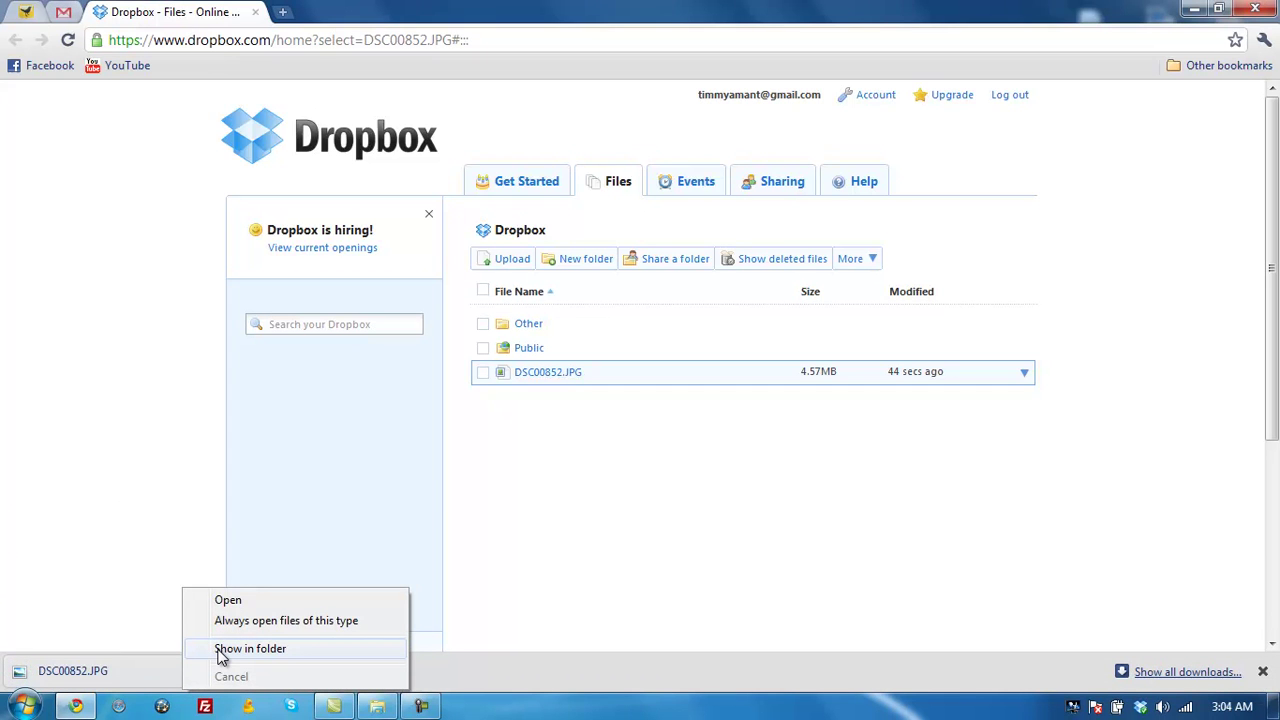
click(221, 651)
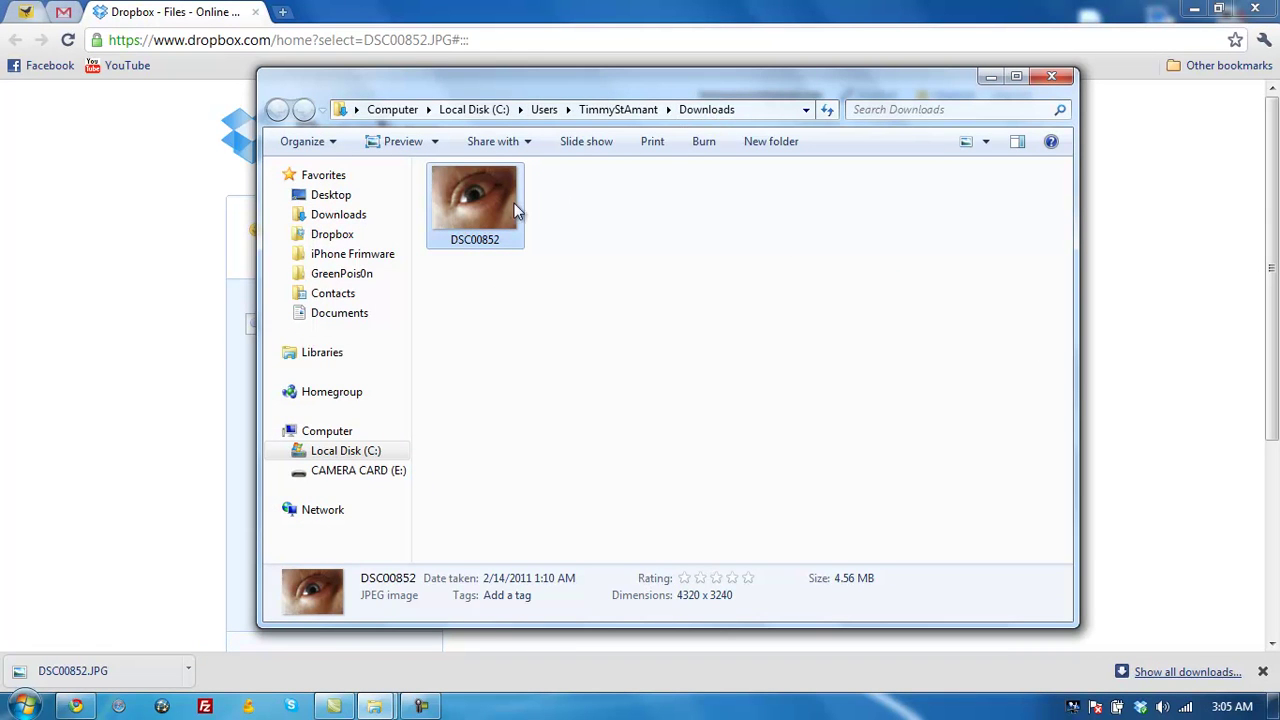
double_click(490, 216)
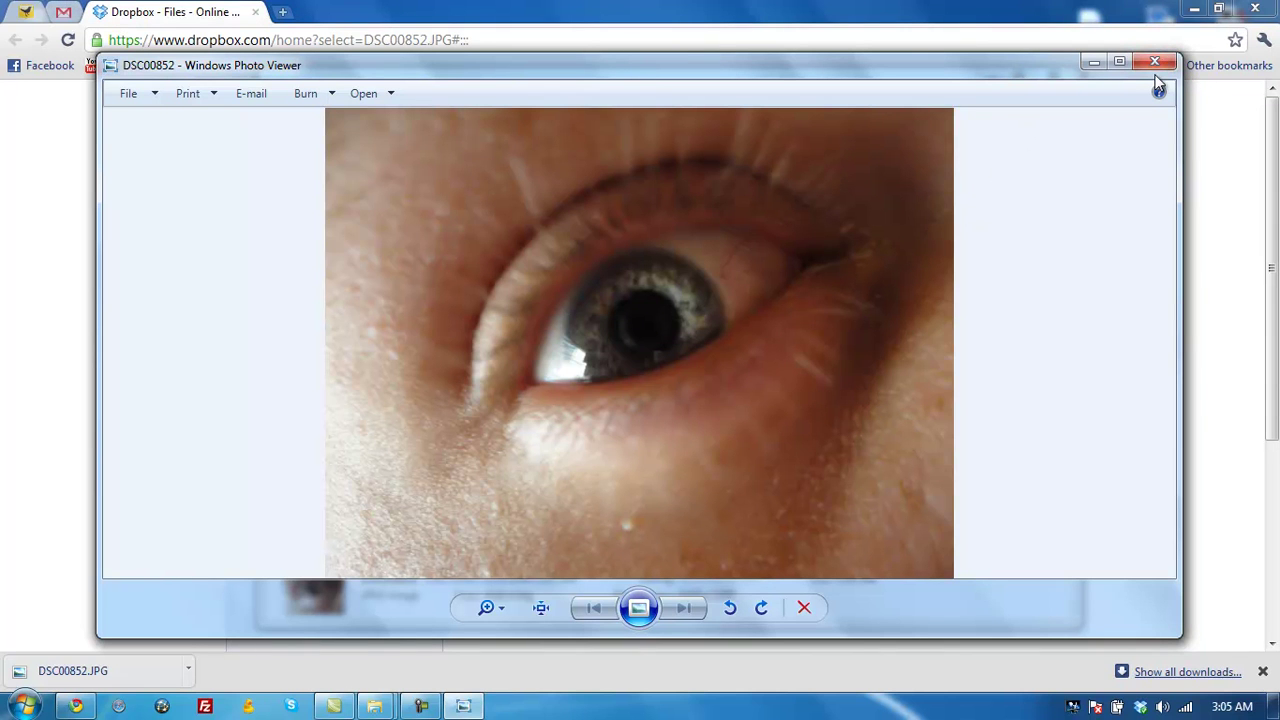
click(1170, 62)
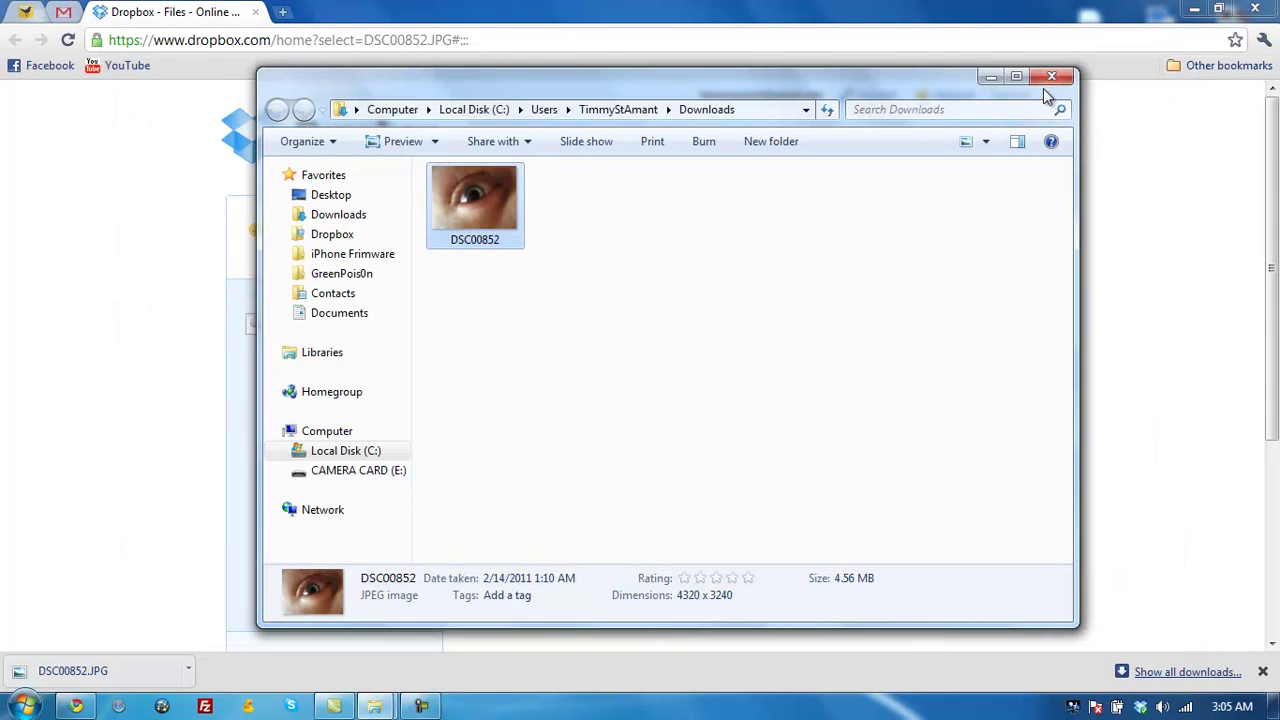
click(1055, 78)
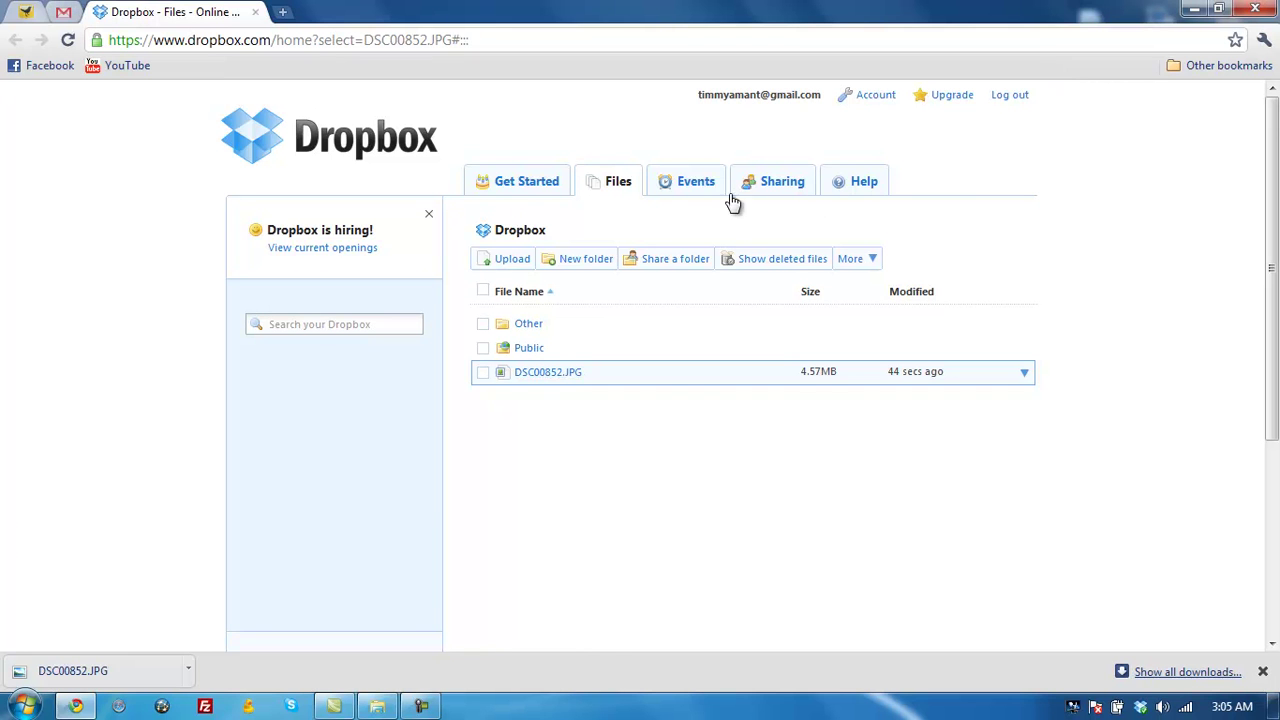
View the Get Started quests, then scroll the Events list showing DSC00852.JPG added.
click(531, 186)
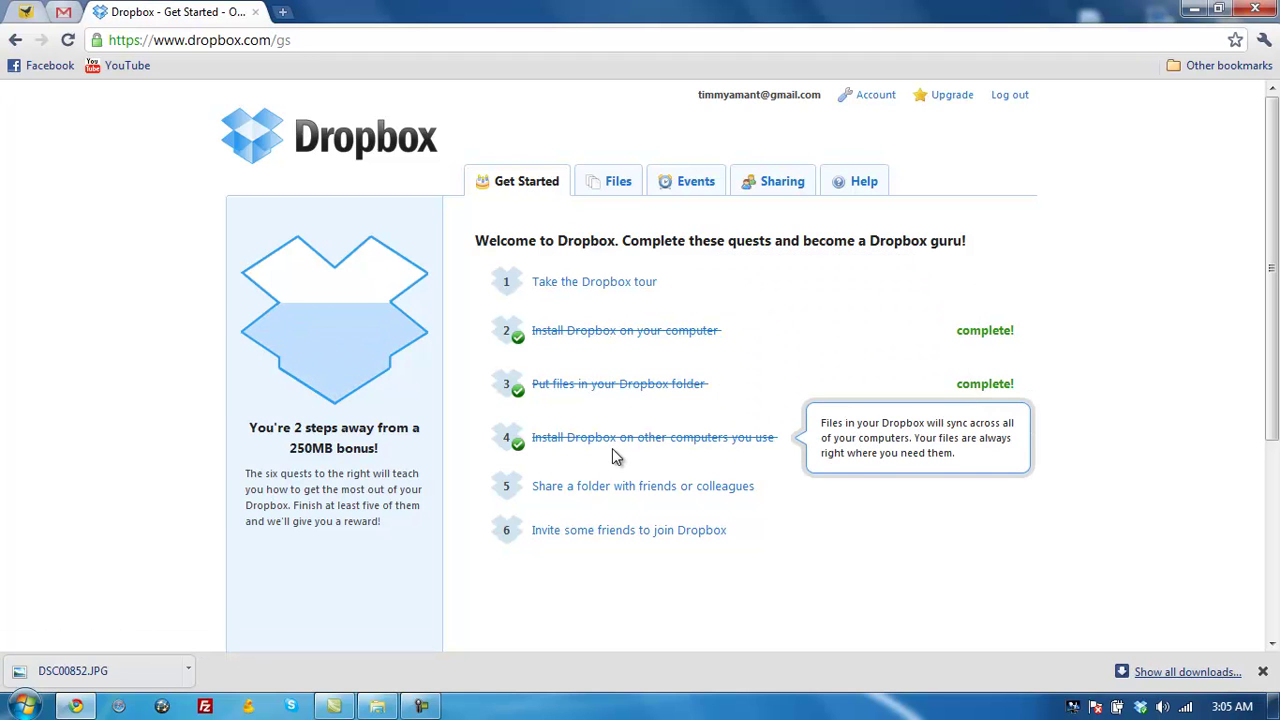
mouse_move(628, 530)
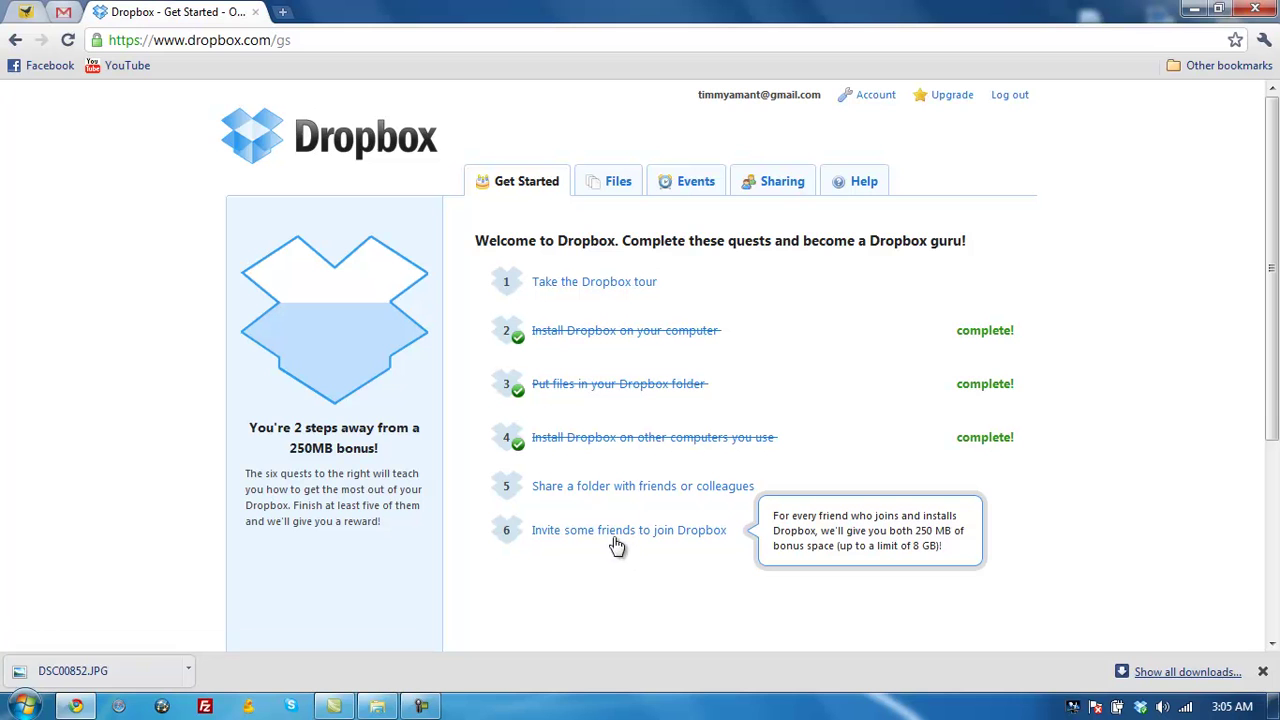
click(679, 191)
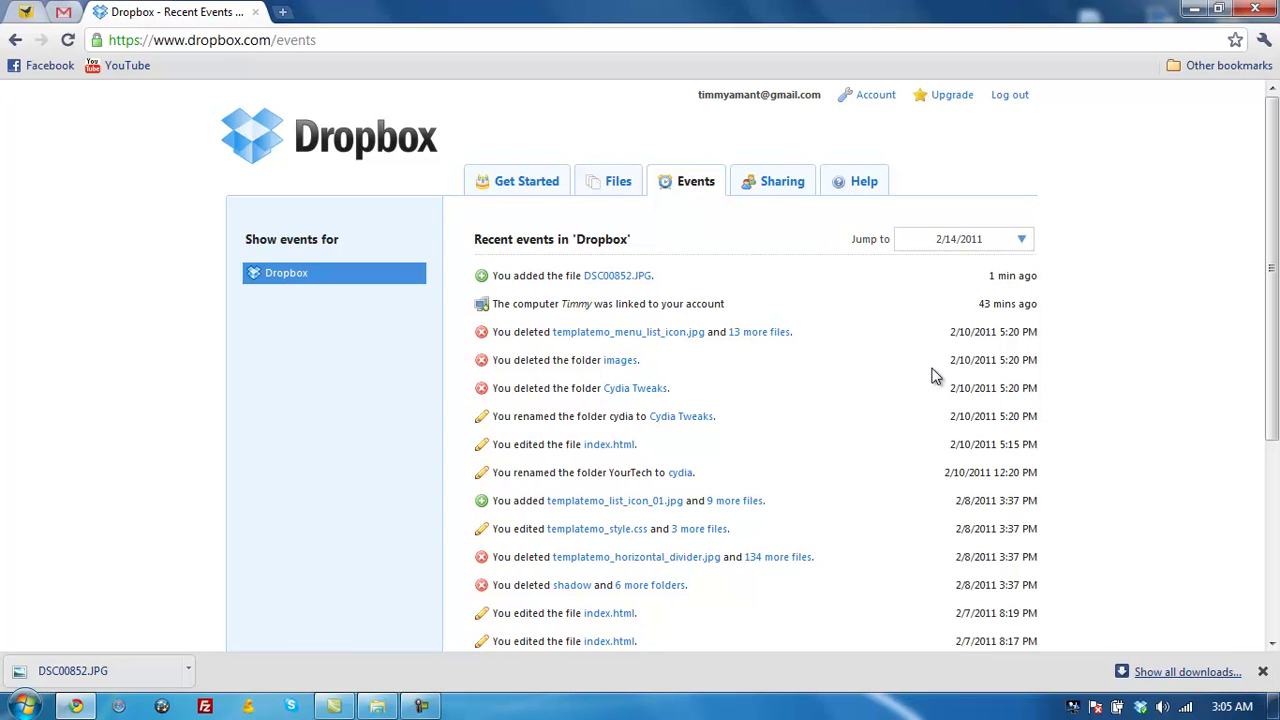
mouse_move(1271, 232)
mouse_down()
mouse_move(1273, 307)
mouse_move(1273, 218)
mouse_up()
On the Sharing page, start sharing the existing Other folder.
click(749, 183)
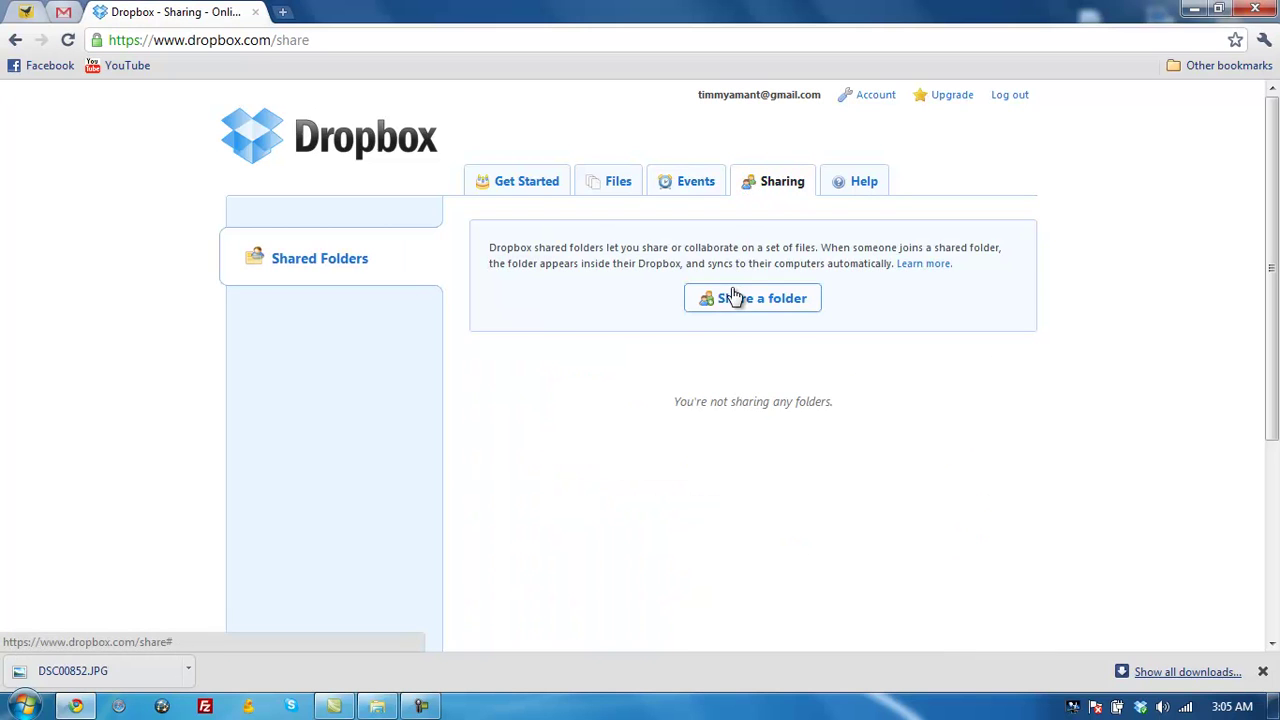
click(733, 302)
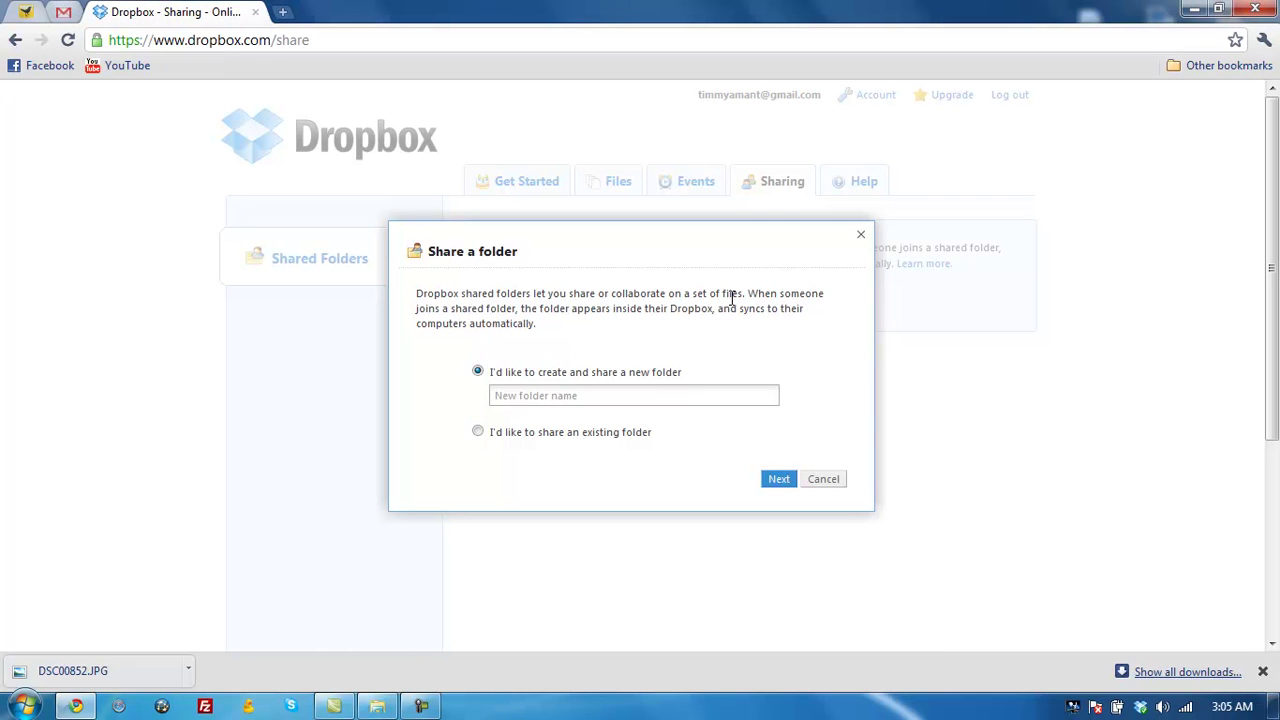
click(646, 398)
click(591, 437)
click(776, 480)
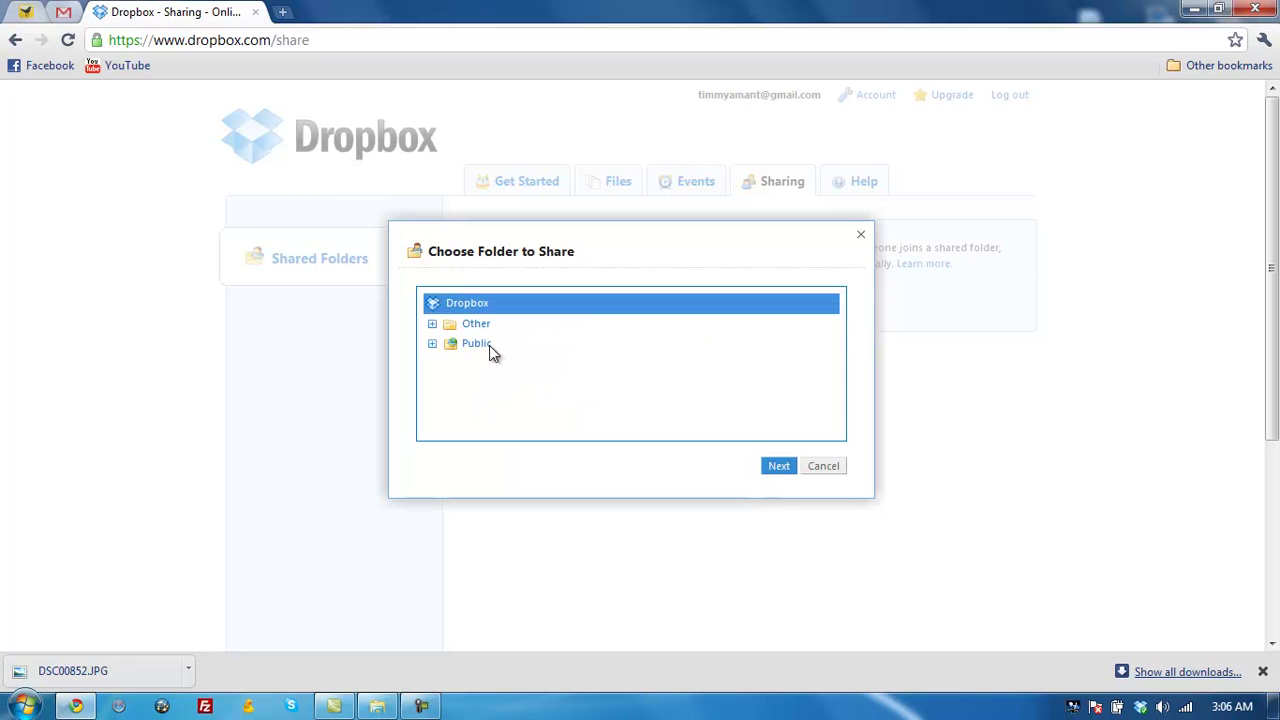
click(472, 326)
click(775, 465)
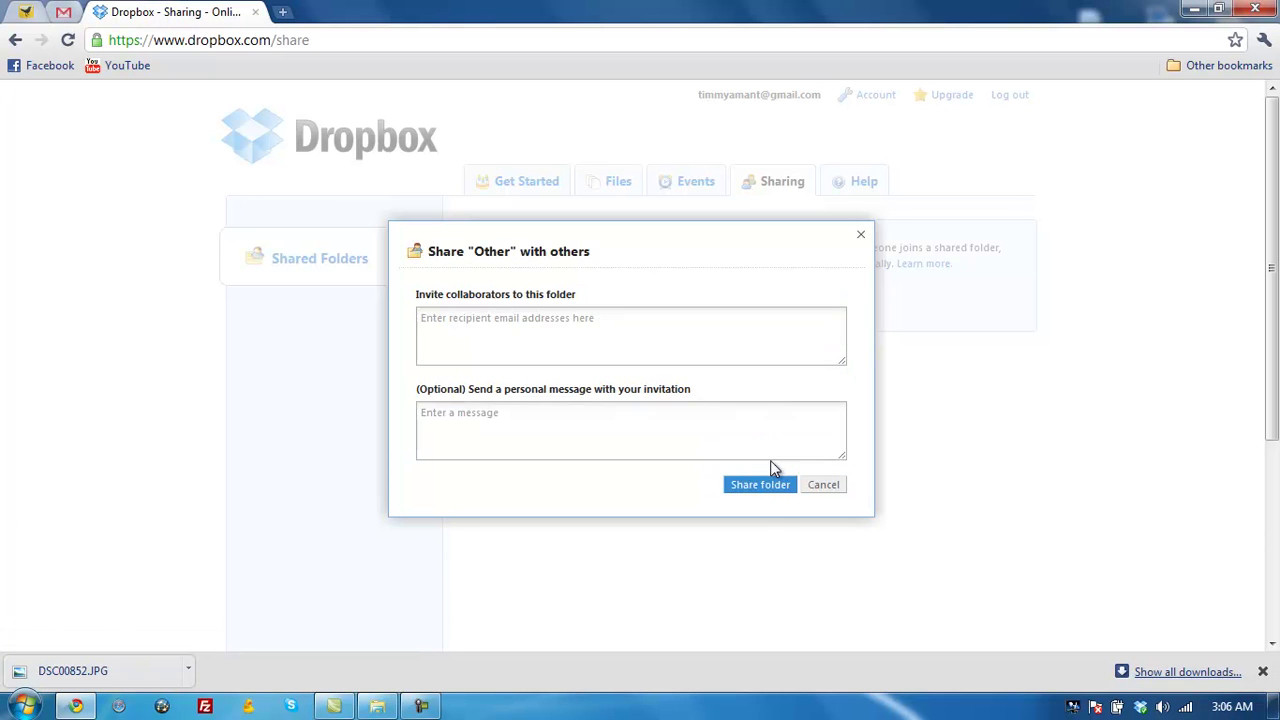
Leave the collaborator emails and message empty and cancel the invitation.
click(617, 330)
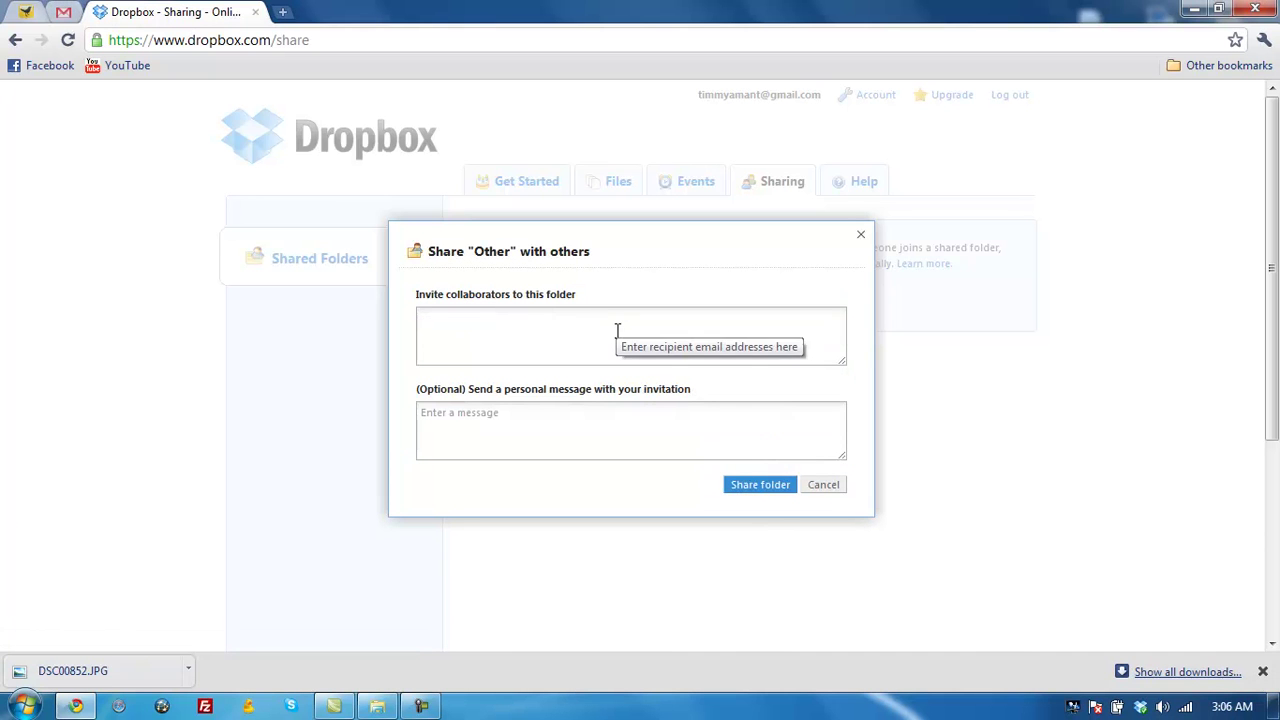
click(564, 450)
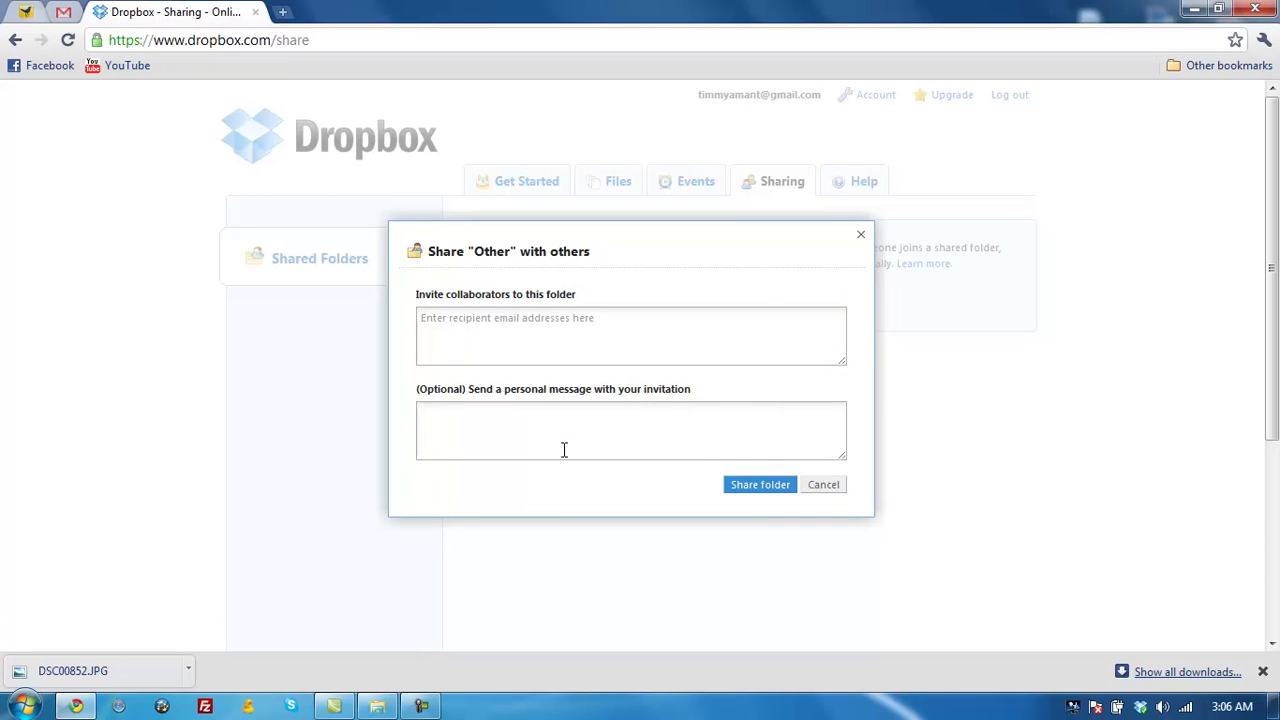
click(668, 479)
click(808, 484)
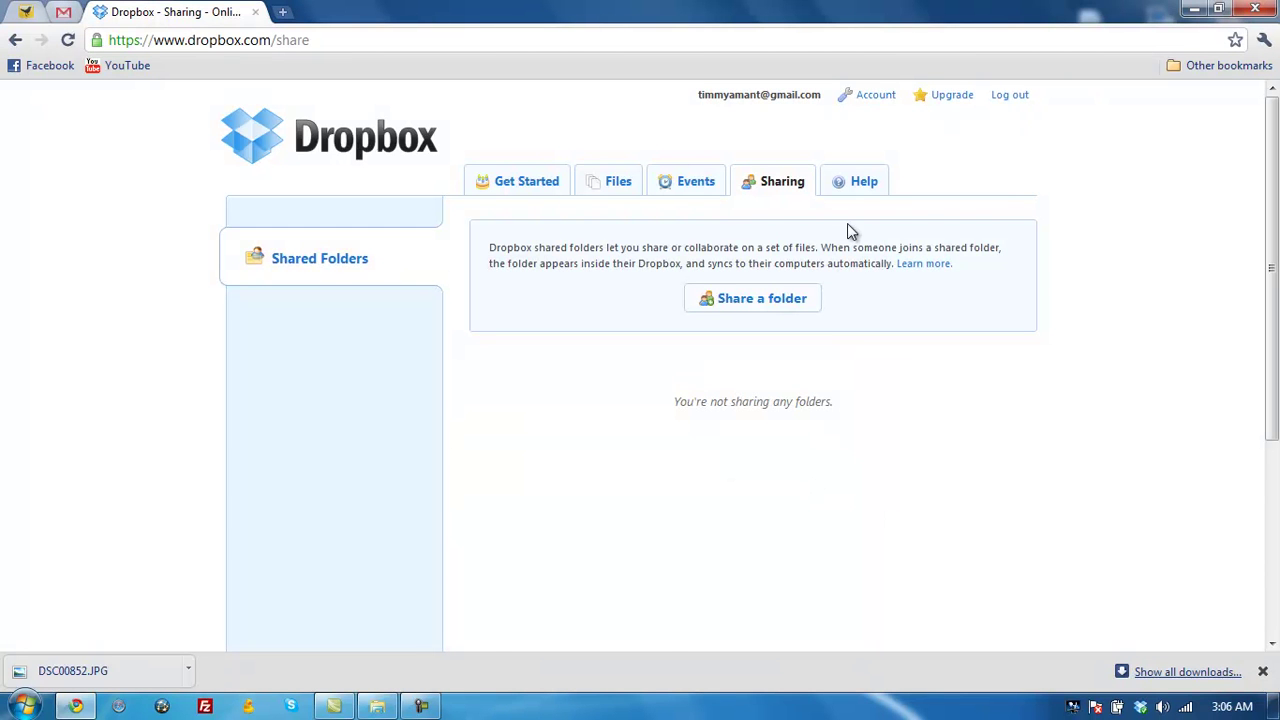
Open the Help page, scroll through its top FAQs, then return to the top.
click(846, 183)
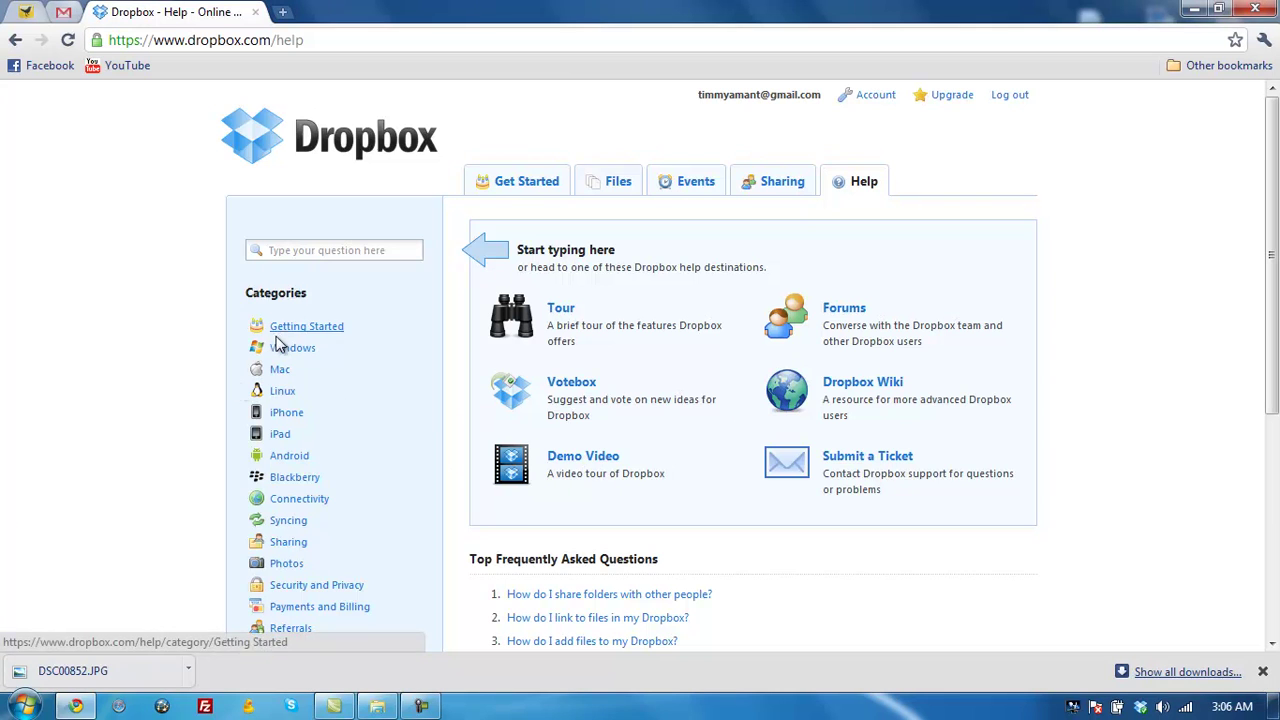
scroll(199, 410, down, 1)
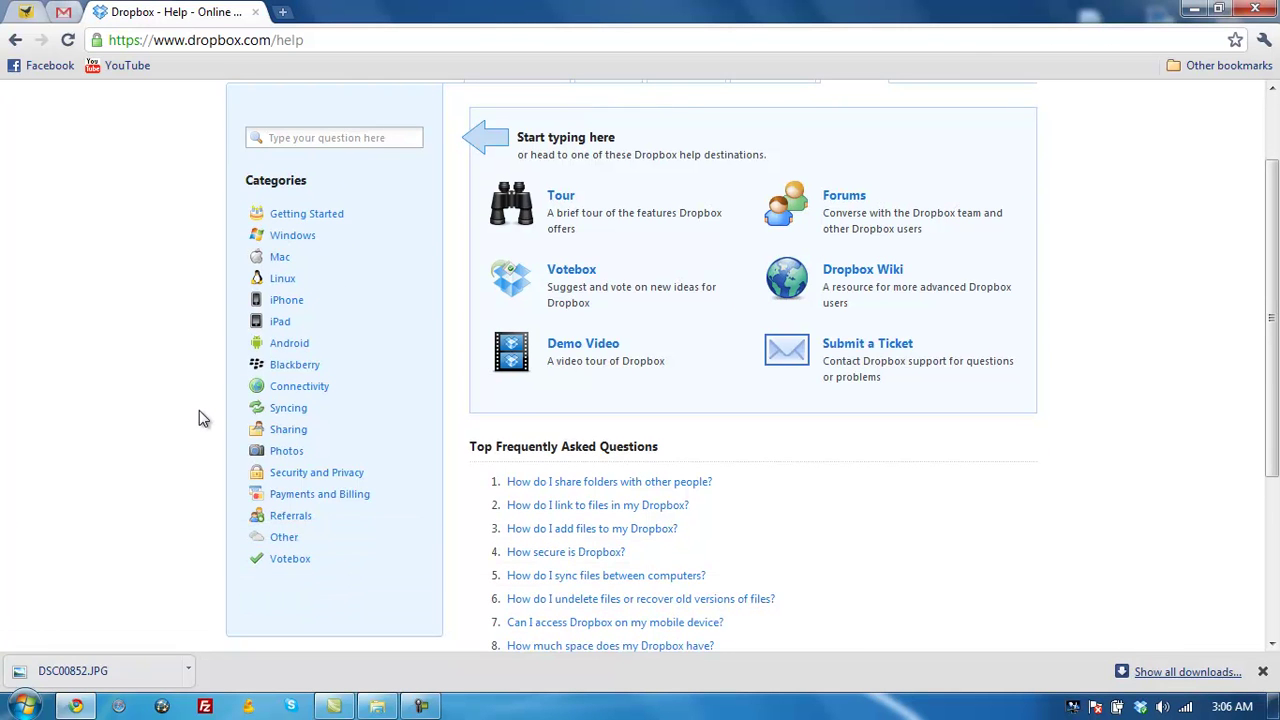
scroll(199, 410, down, 1)
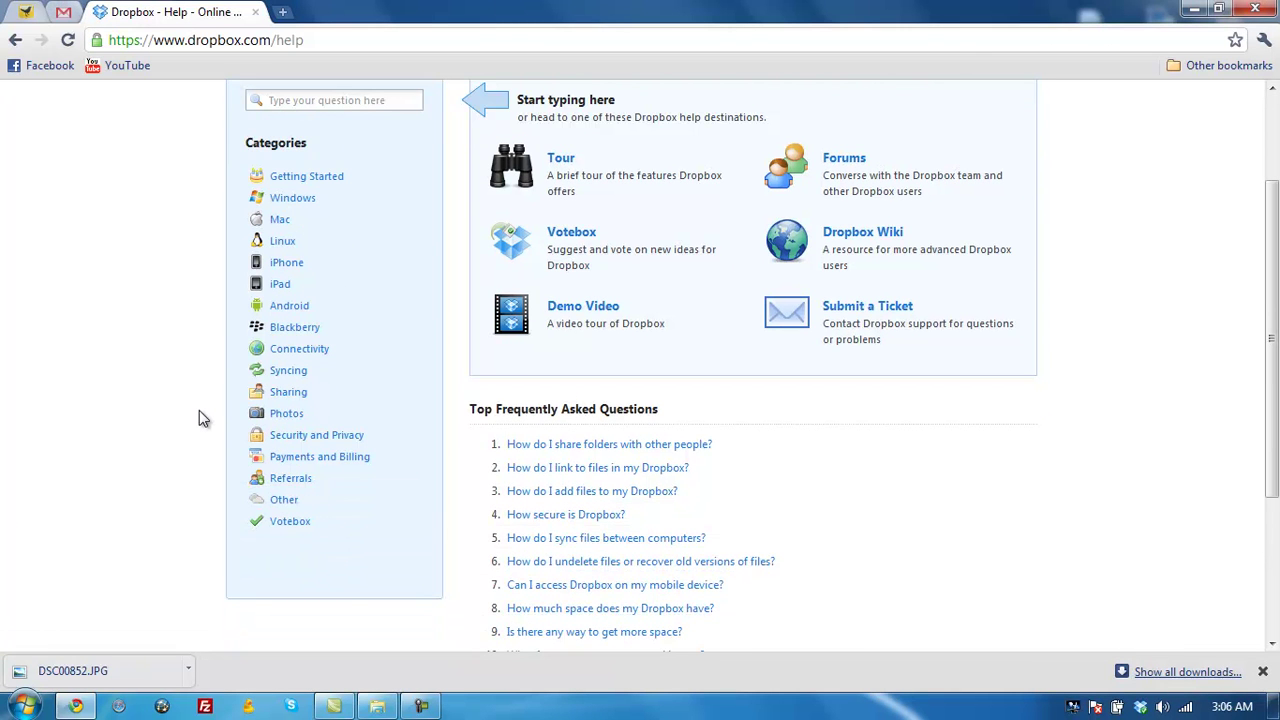
scroll(199, 418, down, 1)
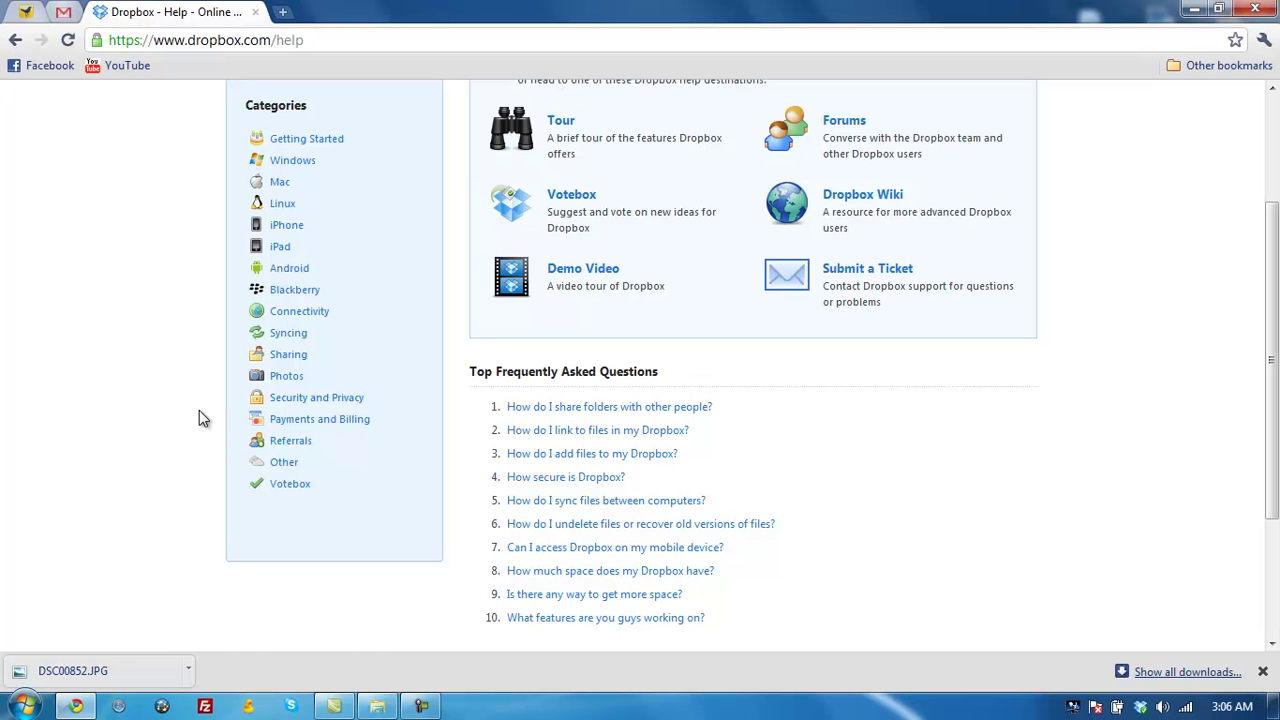
scroll(199, 418, up, 4)
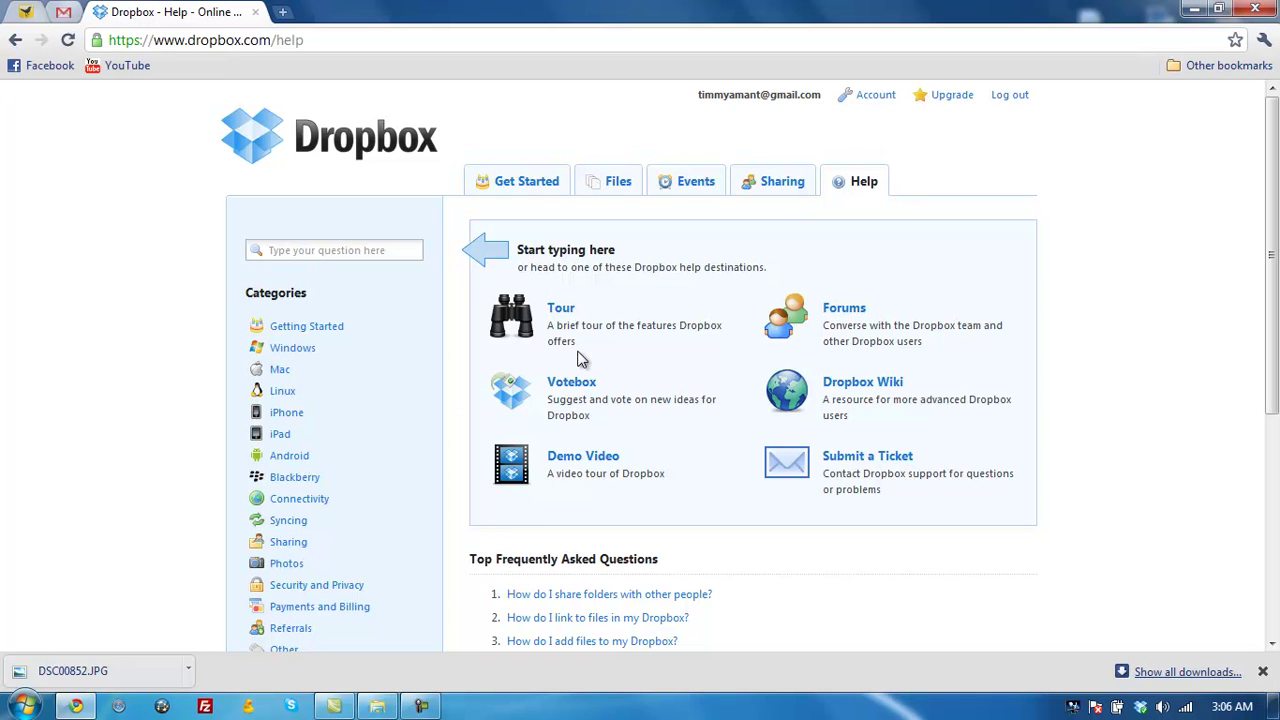
Review the Basic, Pro 50 and Pro 100 upgrade plans, then return to the file list.
click(942, 104)
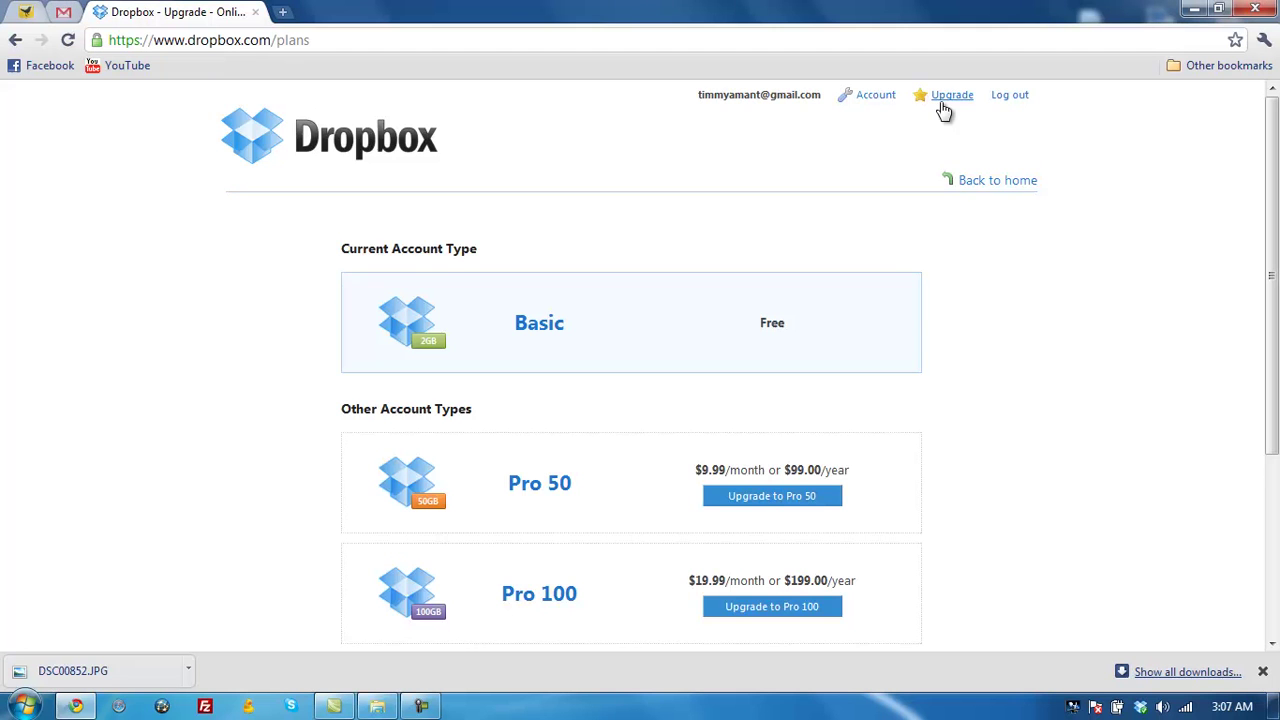
scroll(944, 110, down, 2)
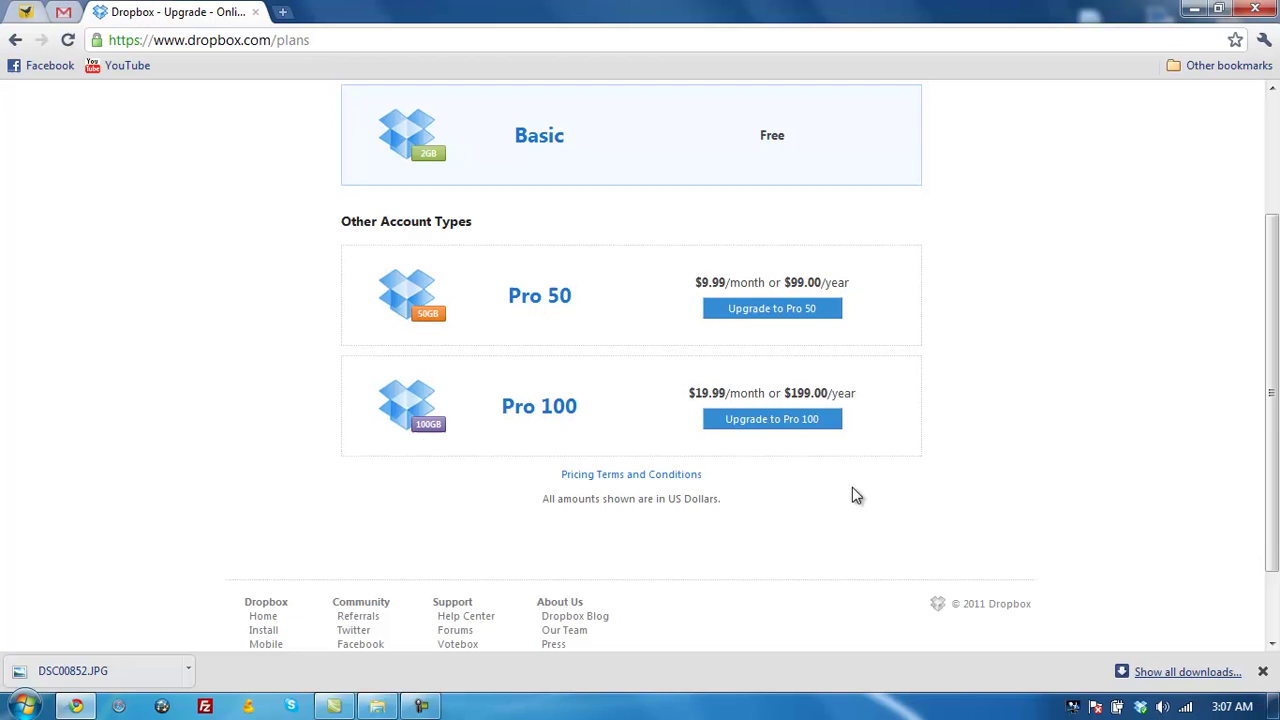
click(1263, 672)
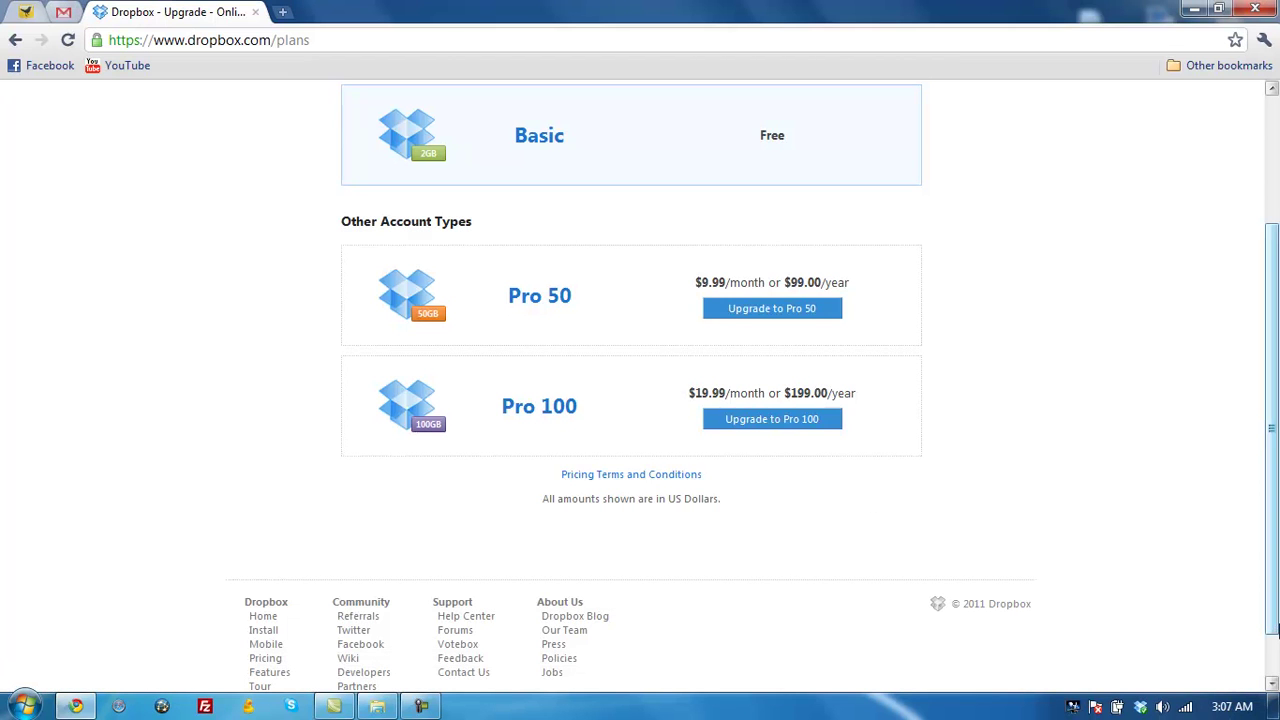
scroll(1274, 662, down, 1)
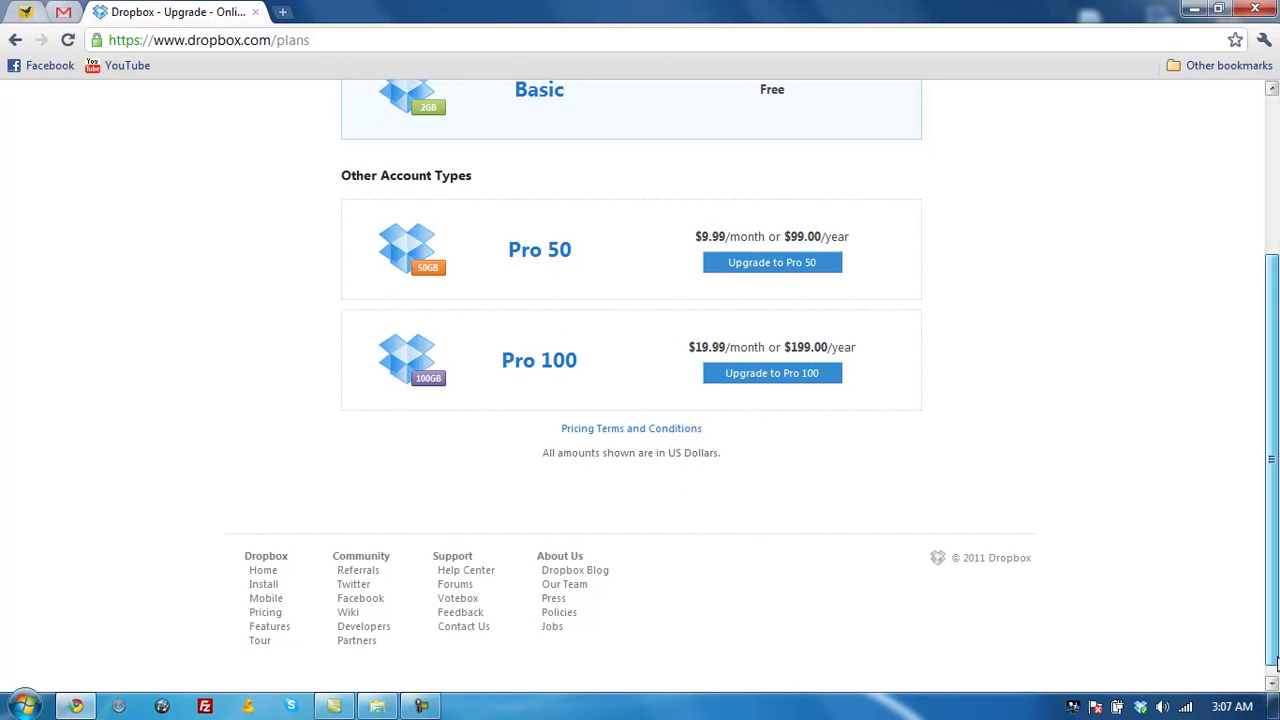
drag(1274, 662, 1268, 307)
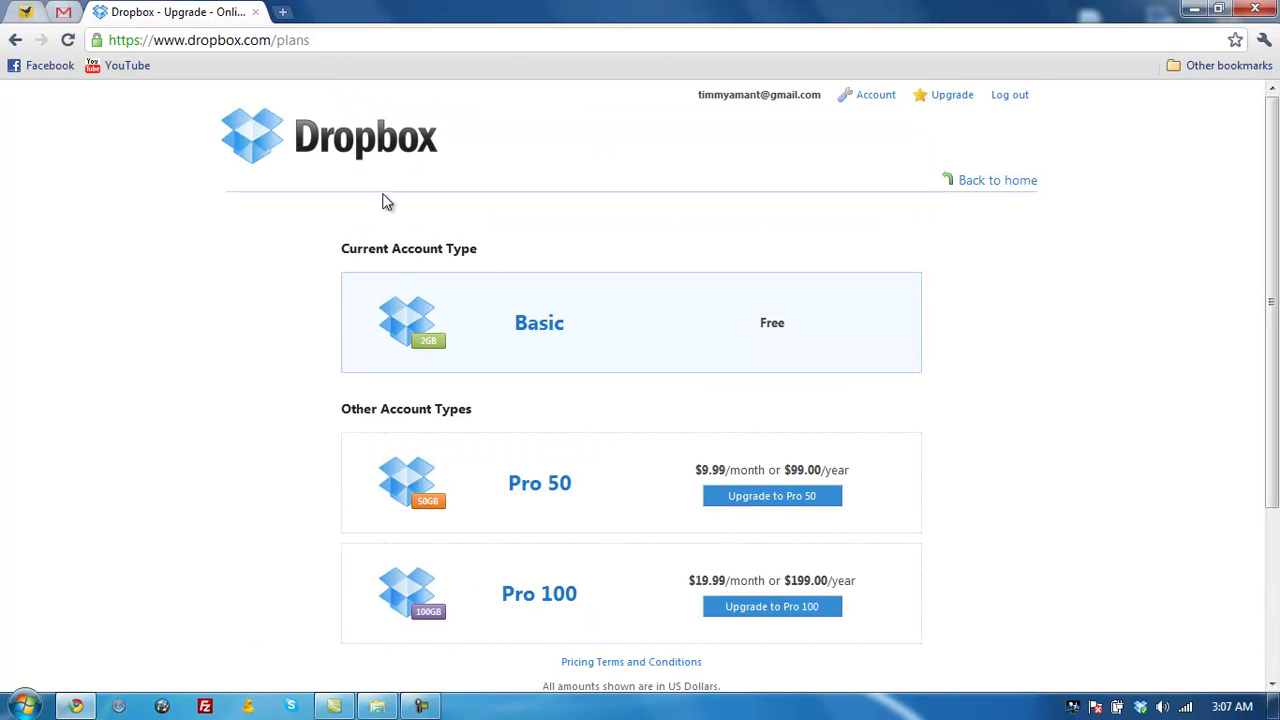
click(308, 132)
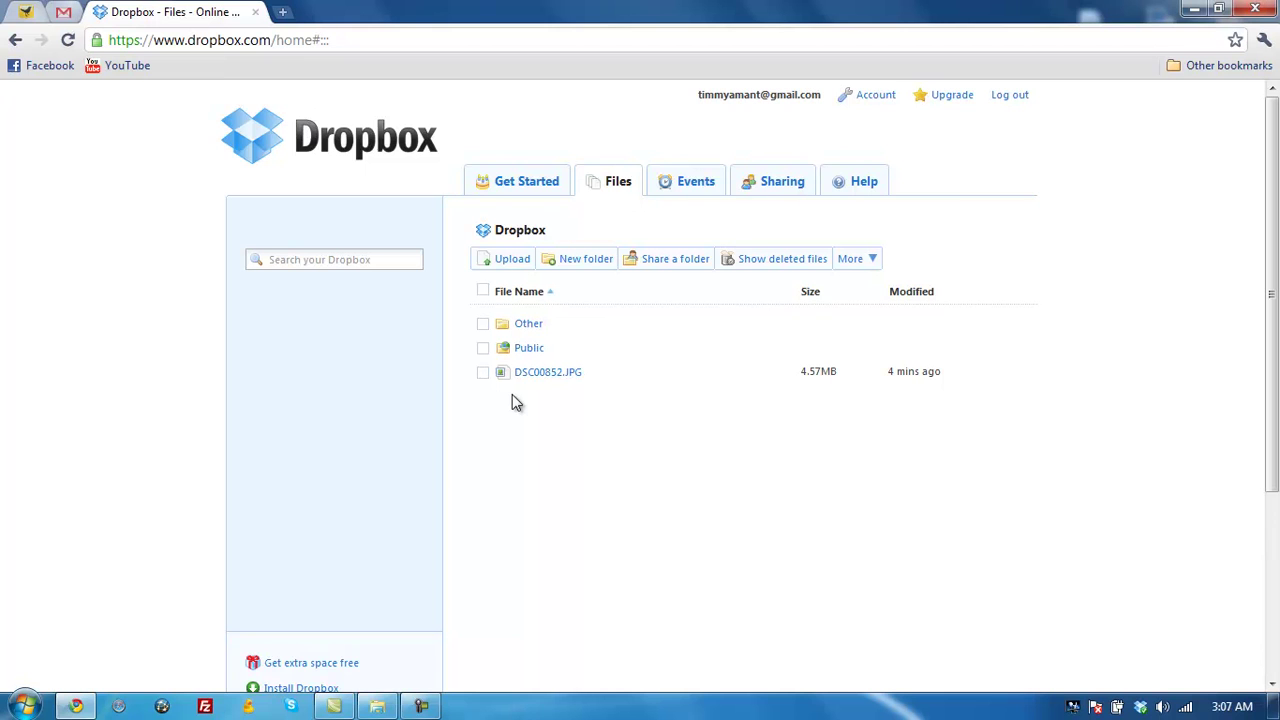
Preview index.html from Public > YouTube Website as a web page, then go back.
click(524, 352)
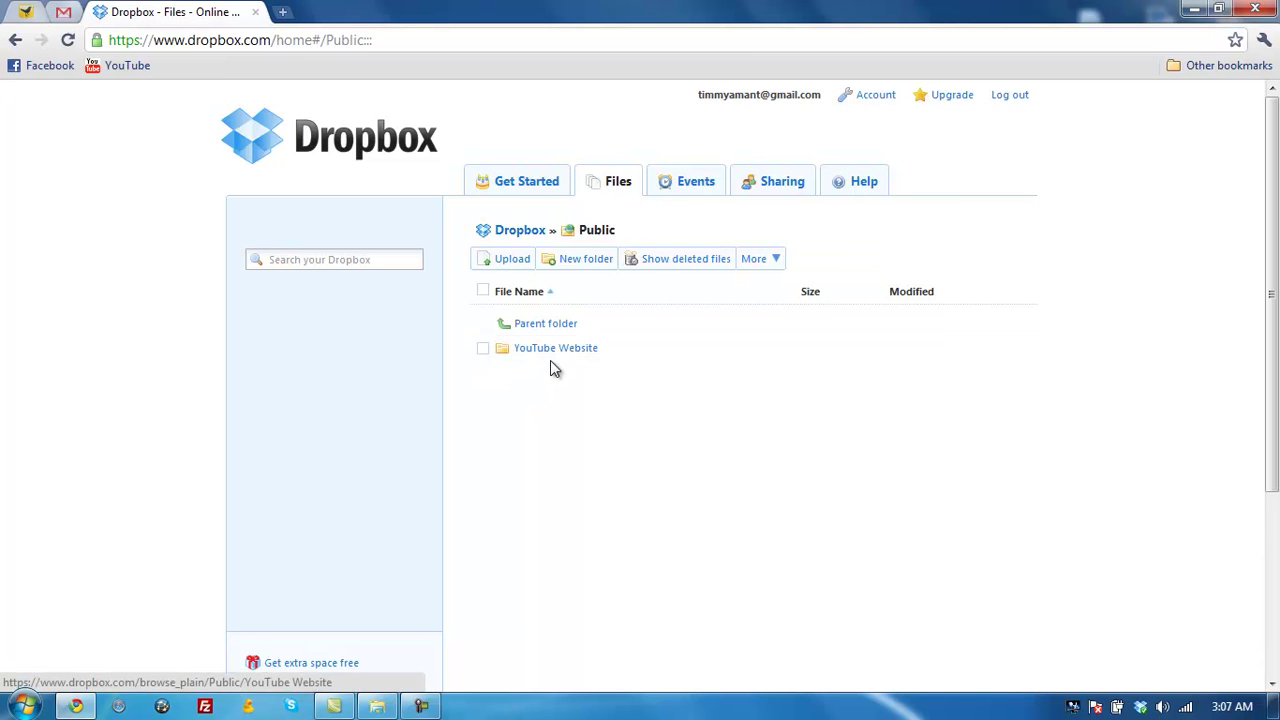
click(550, 354)
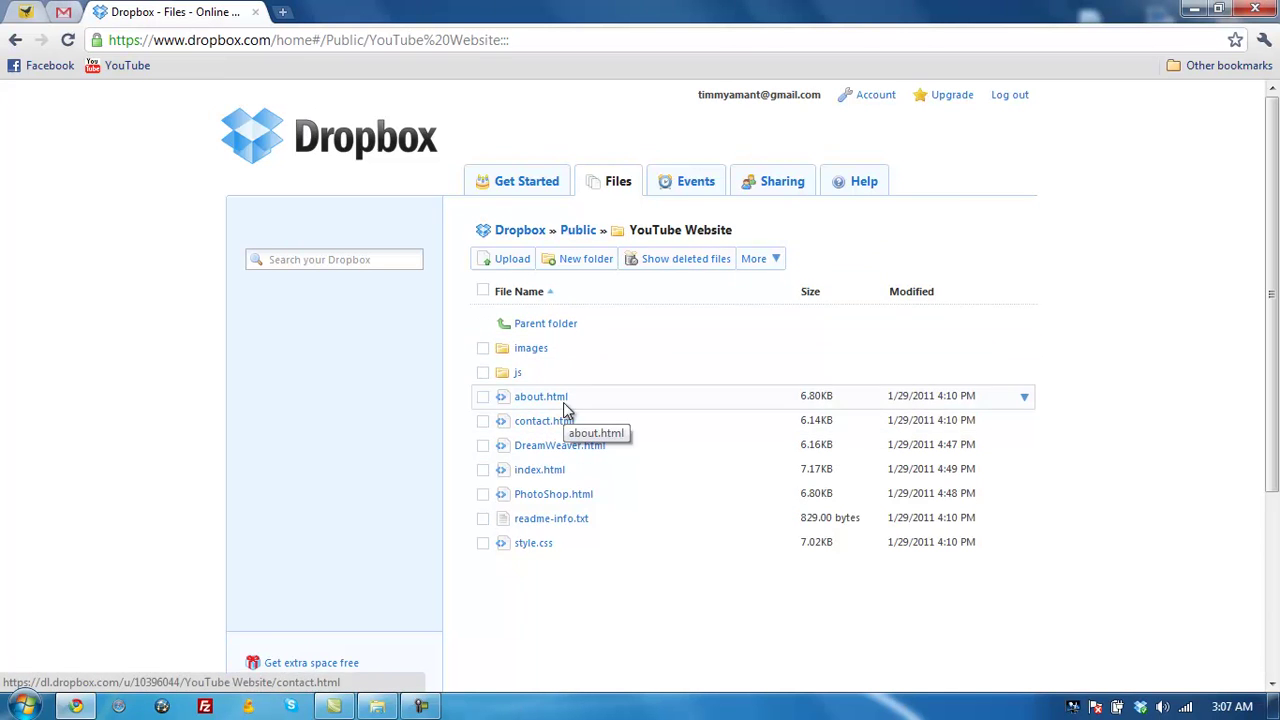
click(558, 472)
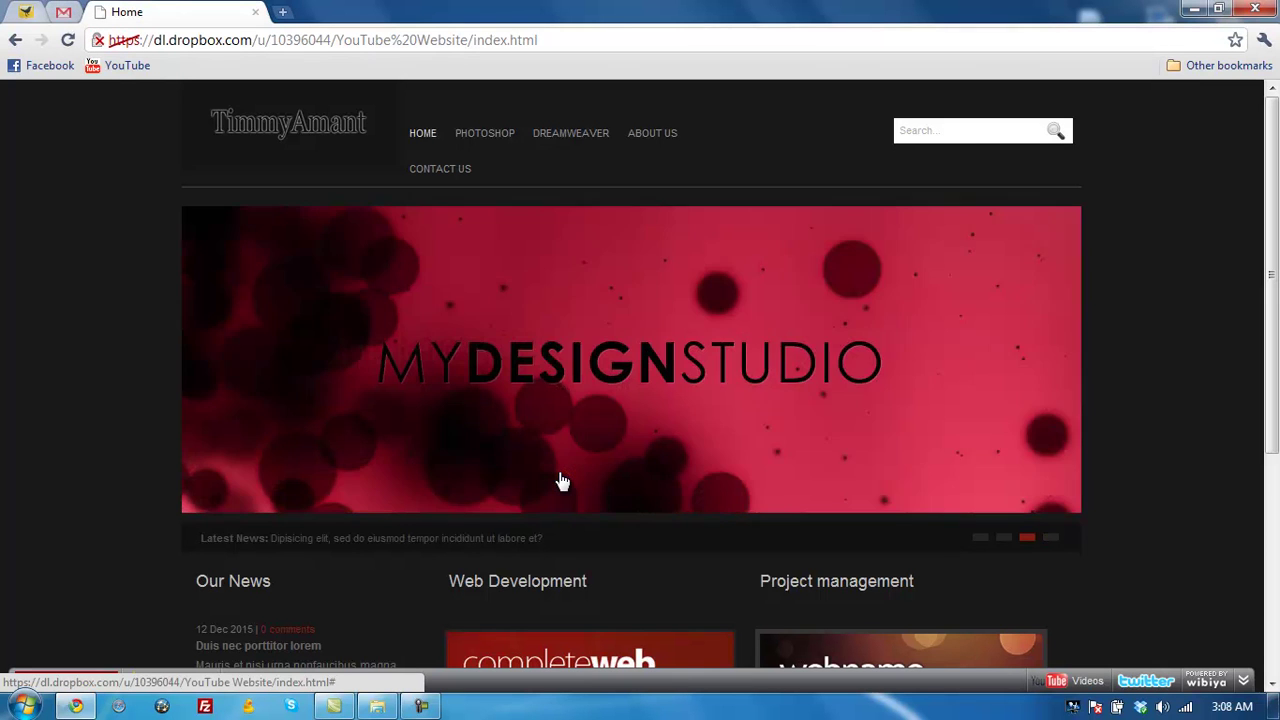
scroll(562, 481, down, 2)
scroll(562, 481, down, 1)
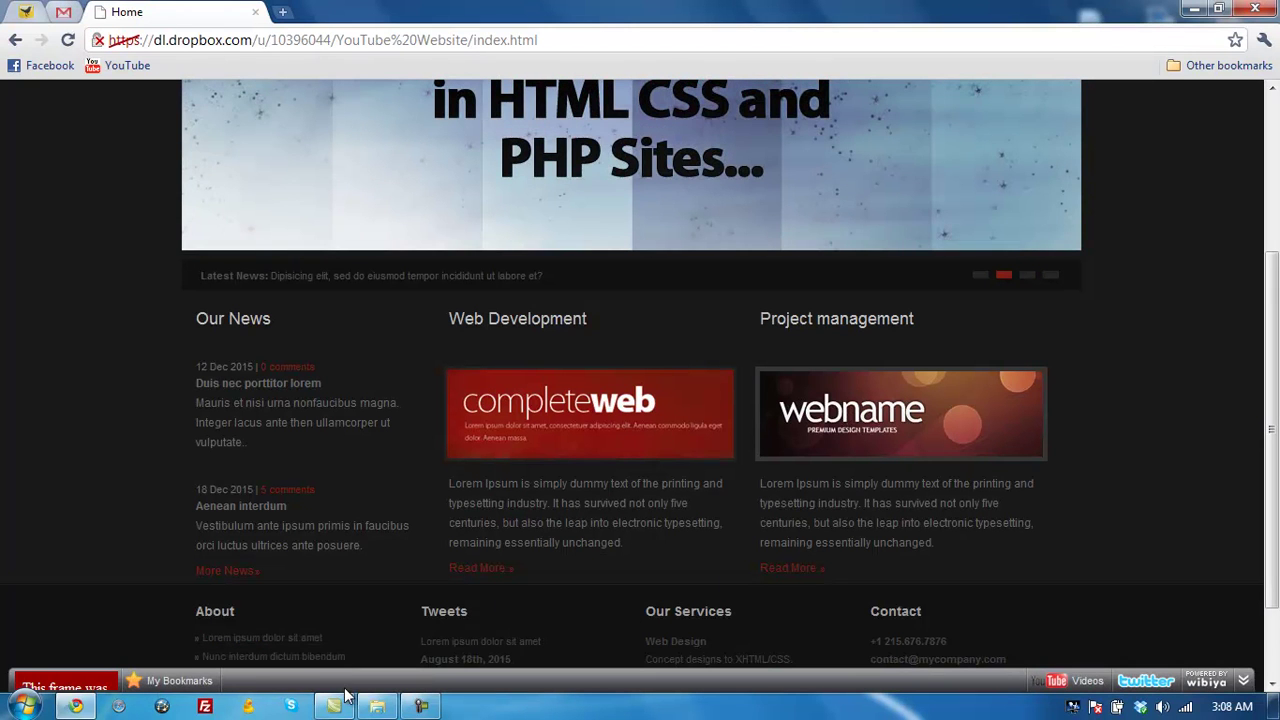
click(15, 40)
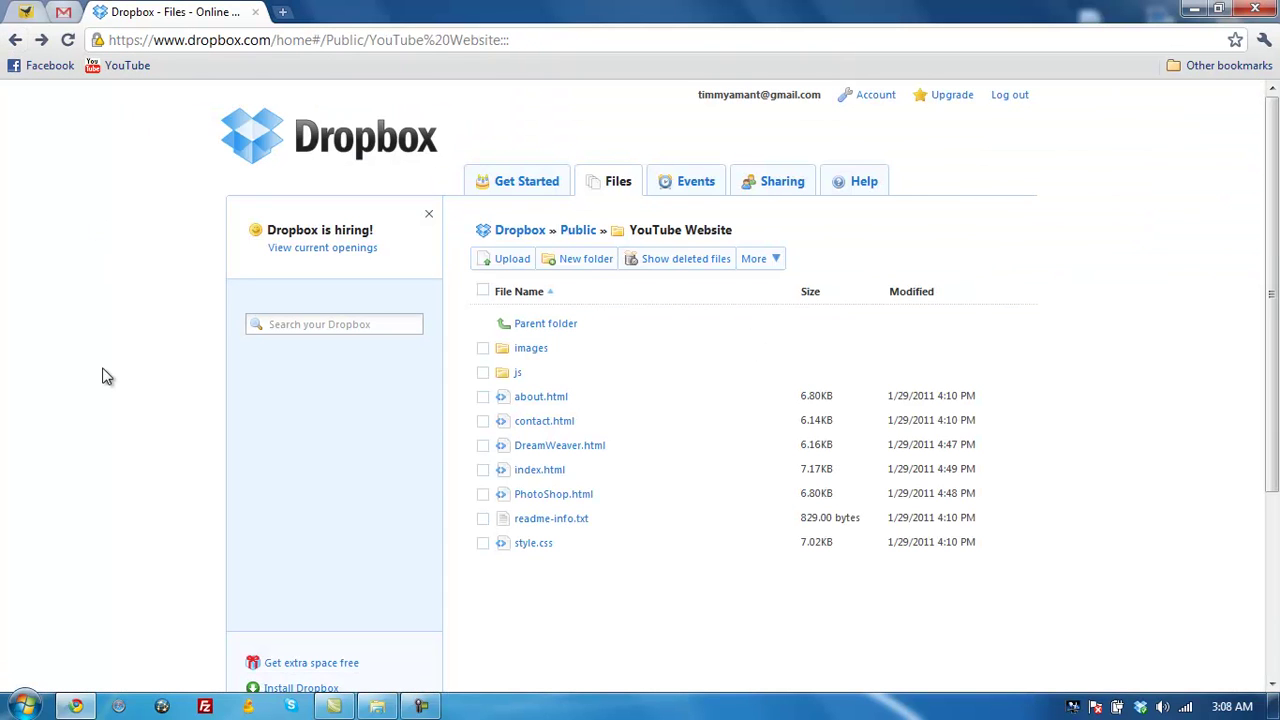